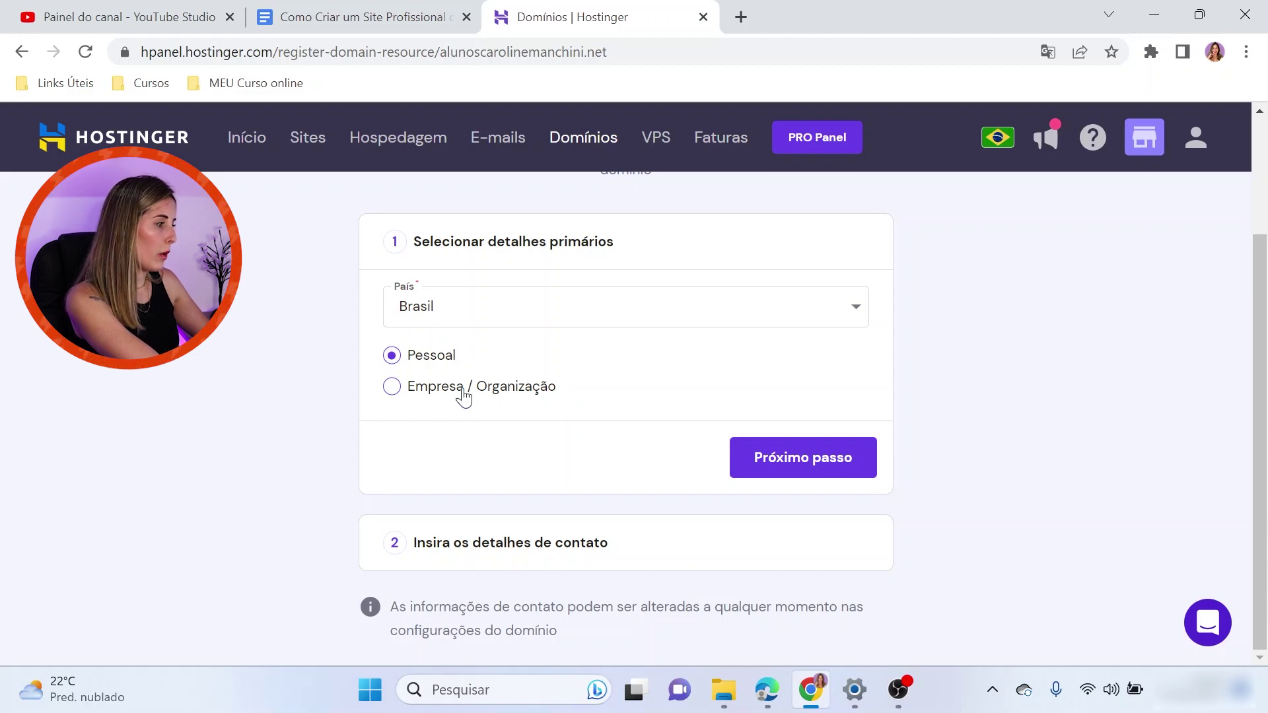
Register the .net domain to a company in Brasil, fill in the contact details, and continue
{"action": "left_click", "coordinate": [391, 386]}
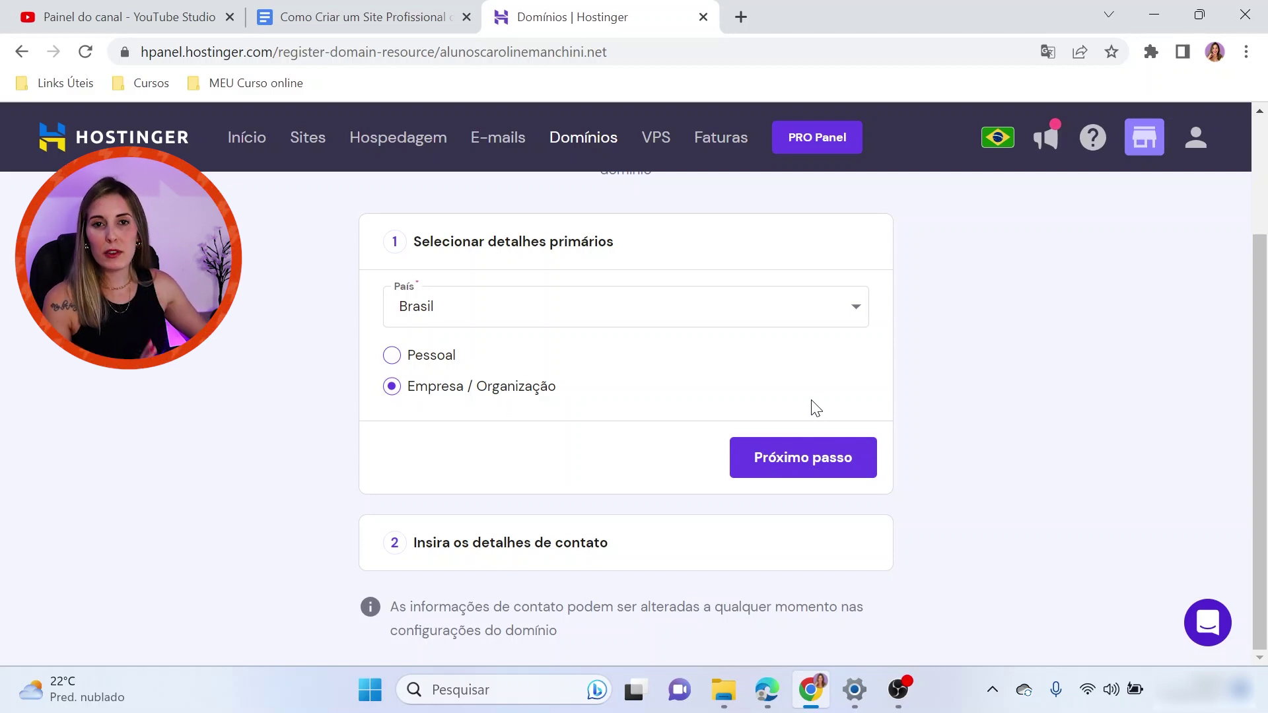
{"action": "left_click", "coordinate": [797, 470]}
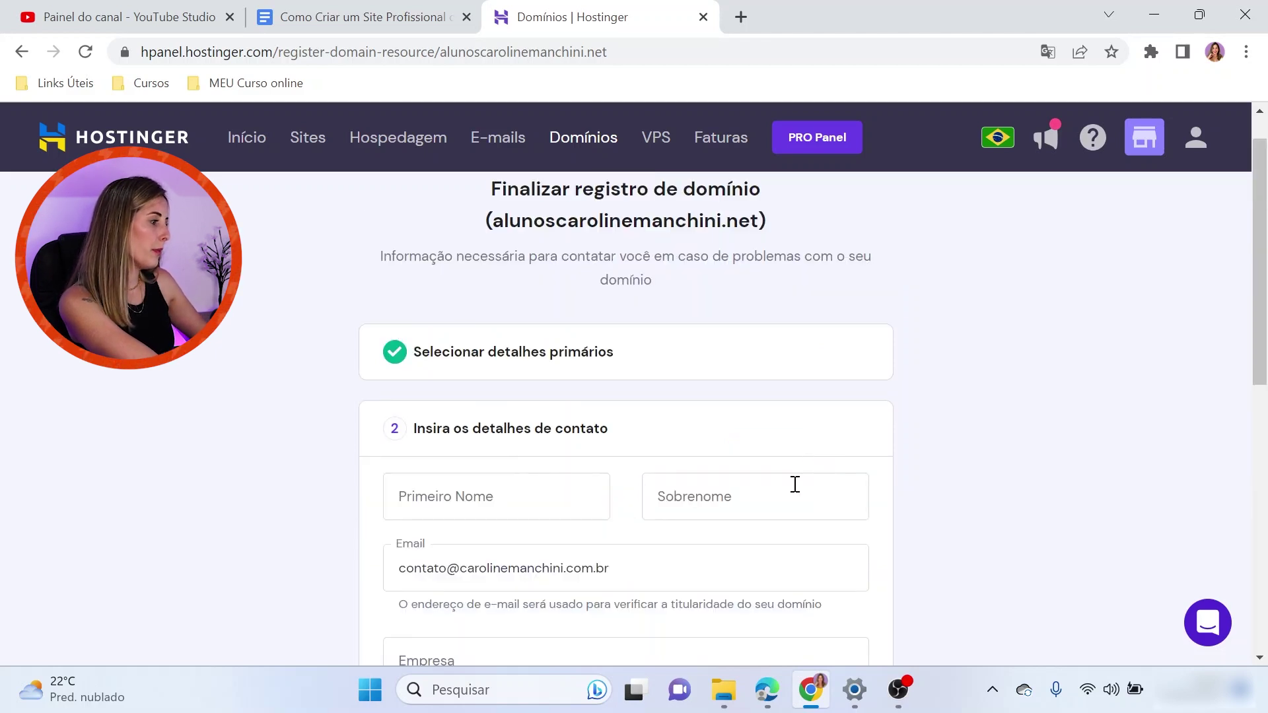
{"action": "type", "text": "Caroline"}
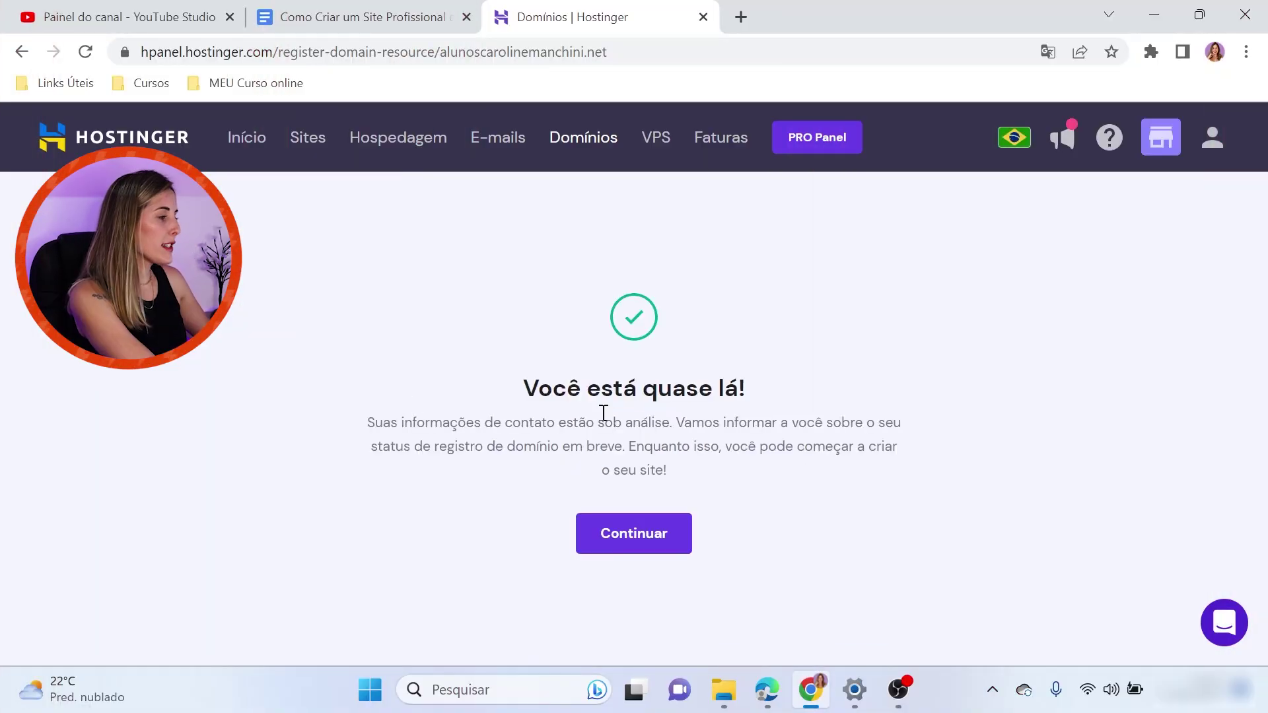
{"action": "left_click_drag", "start_coordinate": [505, 422], "coordinate": [936, 436]}
{"action": "left_click", "coordinate": [702, 424]}
{"action": "left_click_drag", "start_coordinate": [337, 459], "coordinate": [615, 447]}
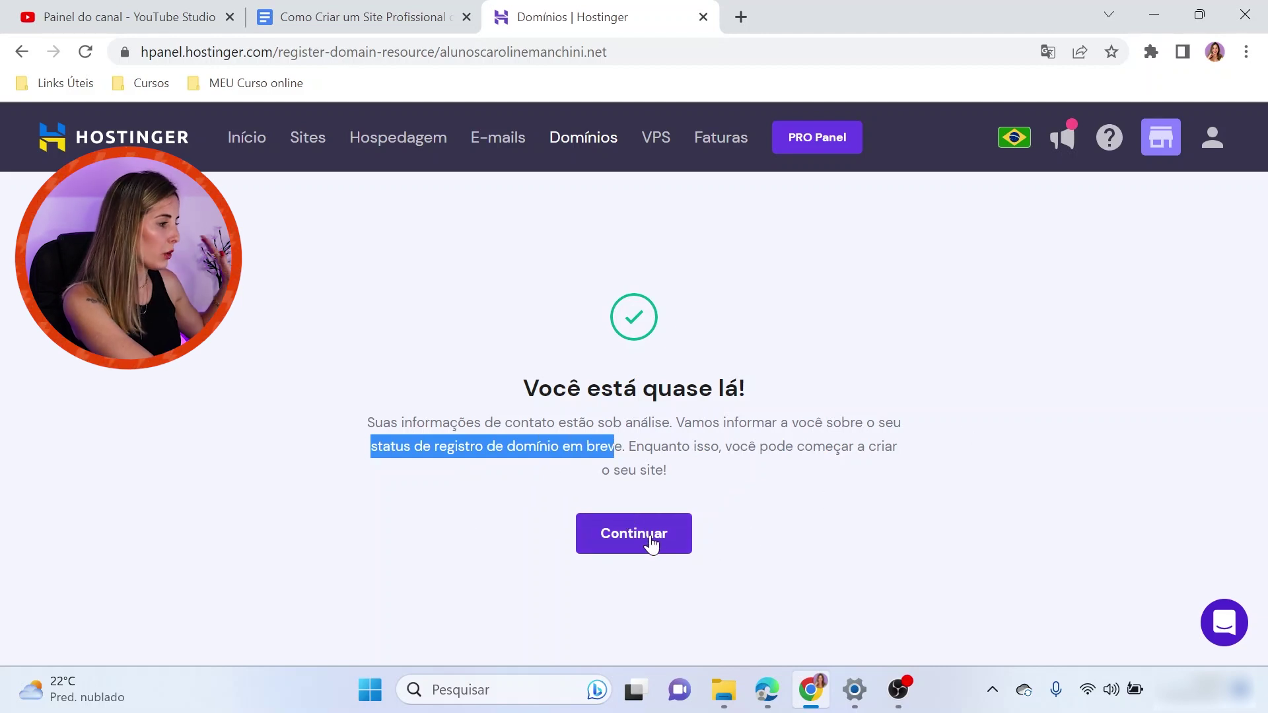
{"action": "left_click", "coordinate": [653, 543]}
{"action": "right_click", "coordinate": [651, 526]}
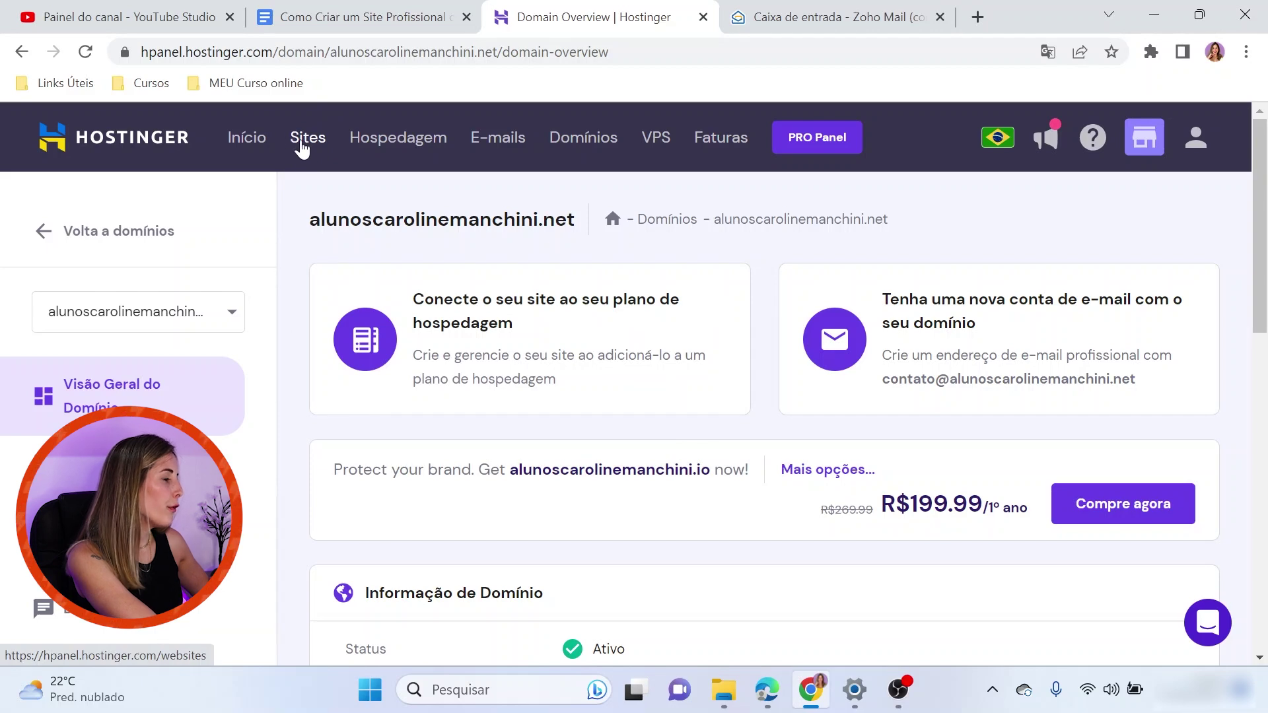
Create a brand-new site on the AI website builder using the newly registered .net domain
{"action": "left_click", "coordinate": [310, 140]}
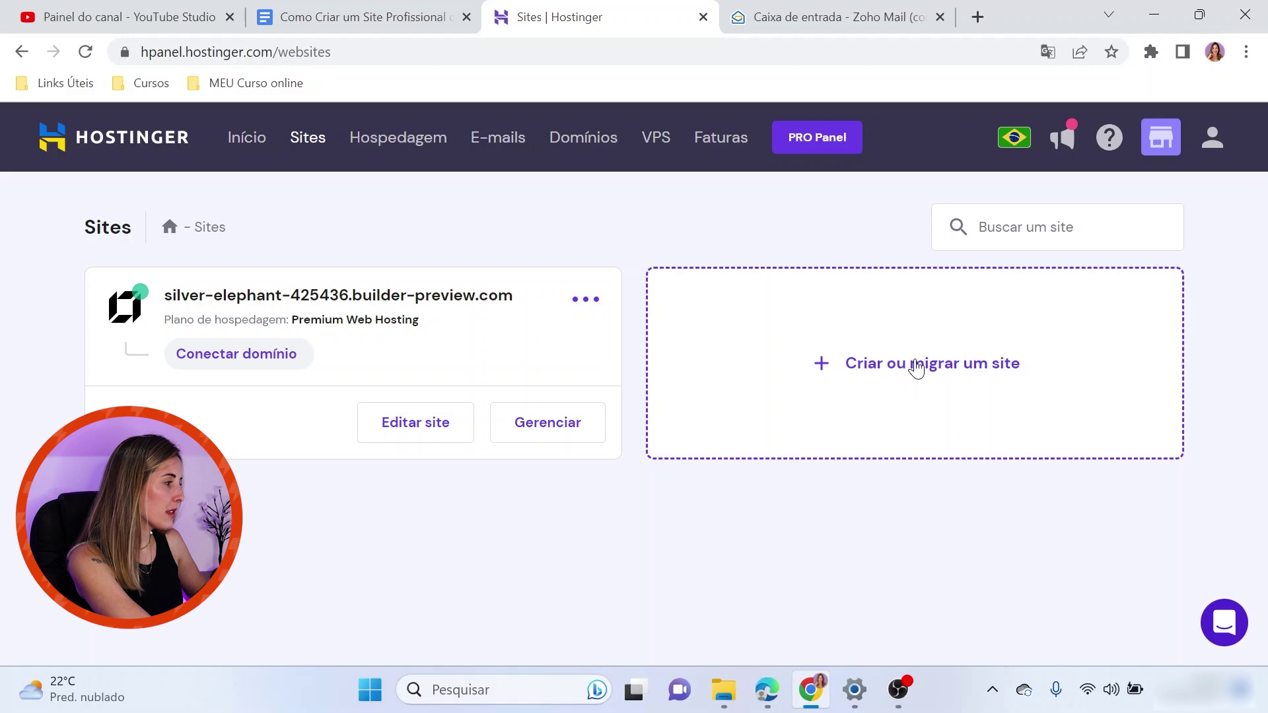
{"action": "left_click", "coordinate": [916, 367]}
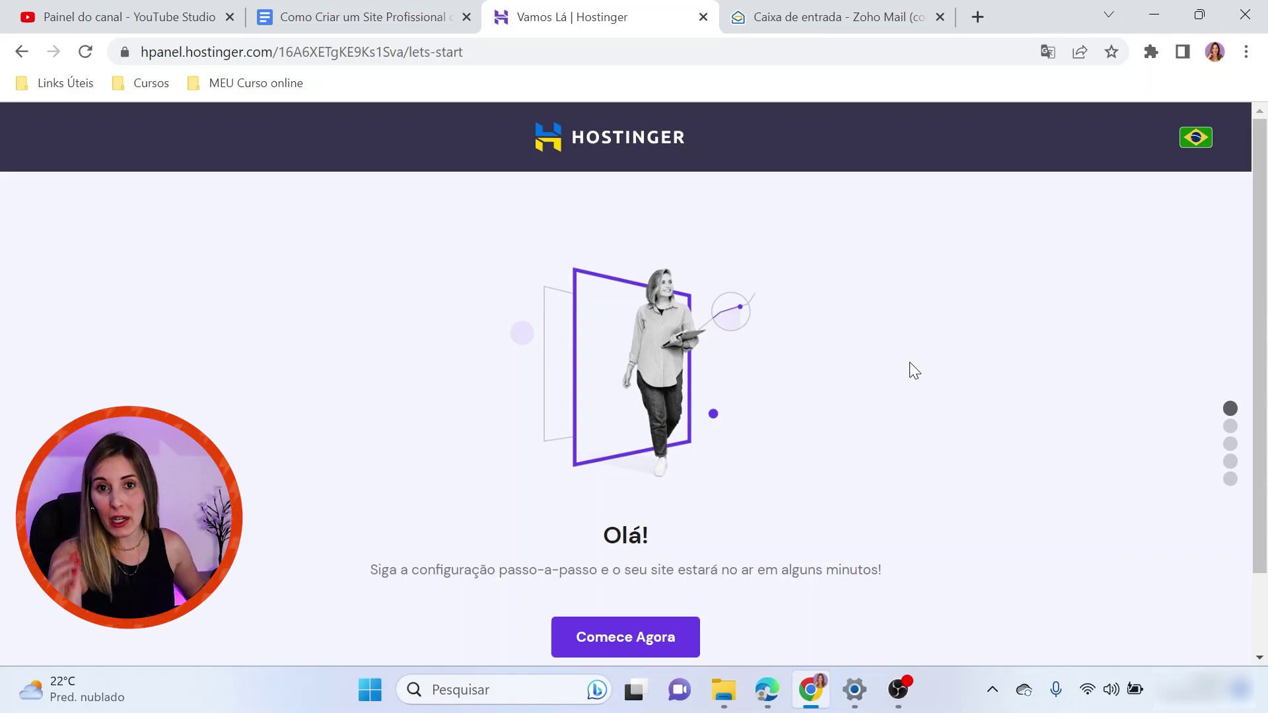
{"action": "scroll", "coordinate": [660, 555], "scroll_direction": "down", "scroll_amount": 1}
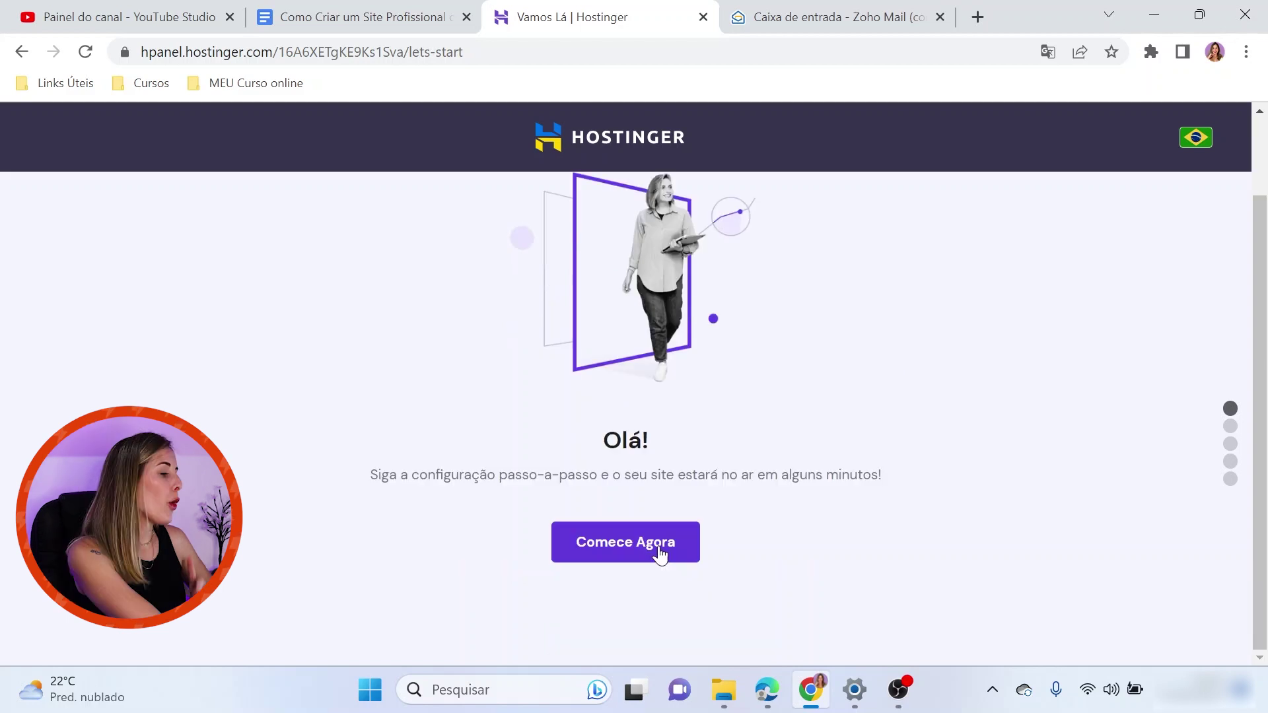
{"action": "left_click", "coordinate": [659, 555]}
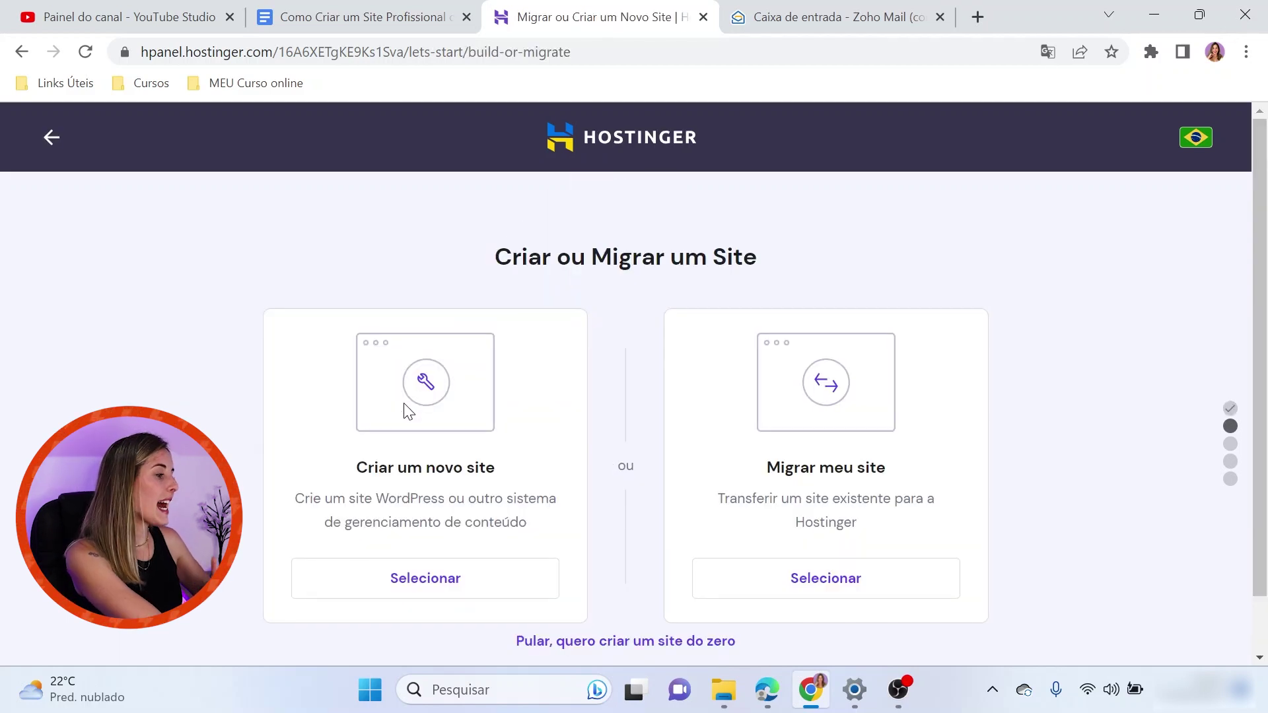
{"action": "left_click", "coordinate": [428, 580]}
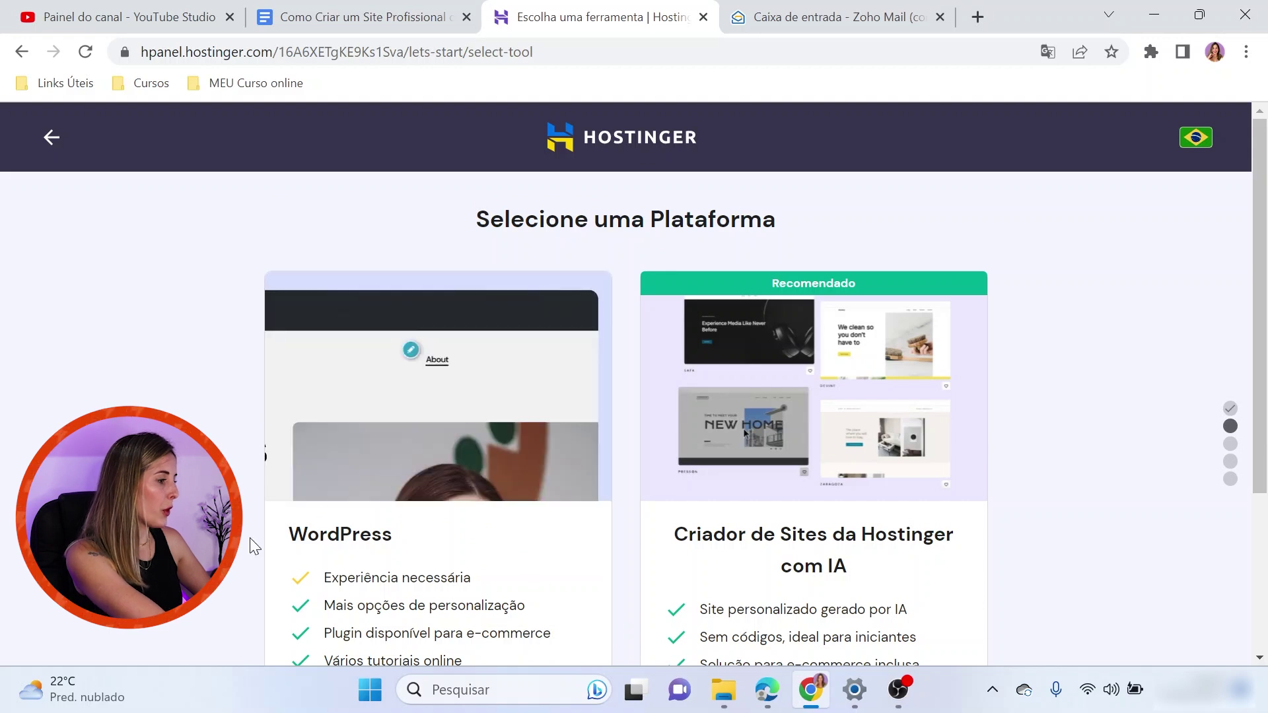
{"action": "scroll", "coordinate": [450, 378], "scroll_direction": "down", "scroll_amount": 1}
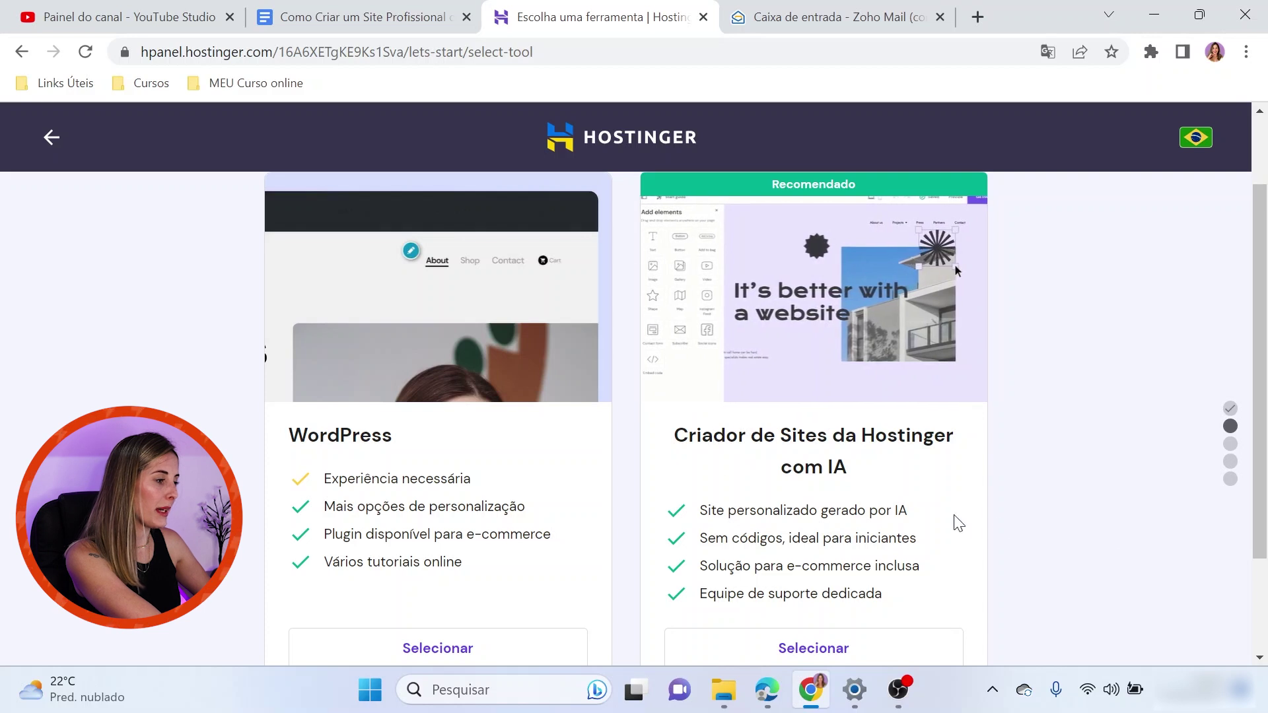
{"action": "scroll", "coordinate": [1010, 473], "scroll_direction": "down", "scroll_amount": 2}
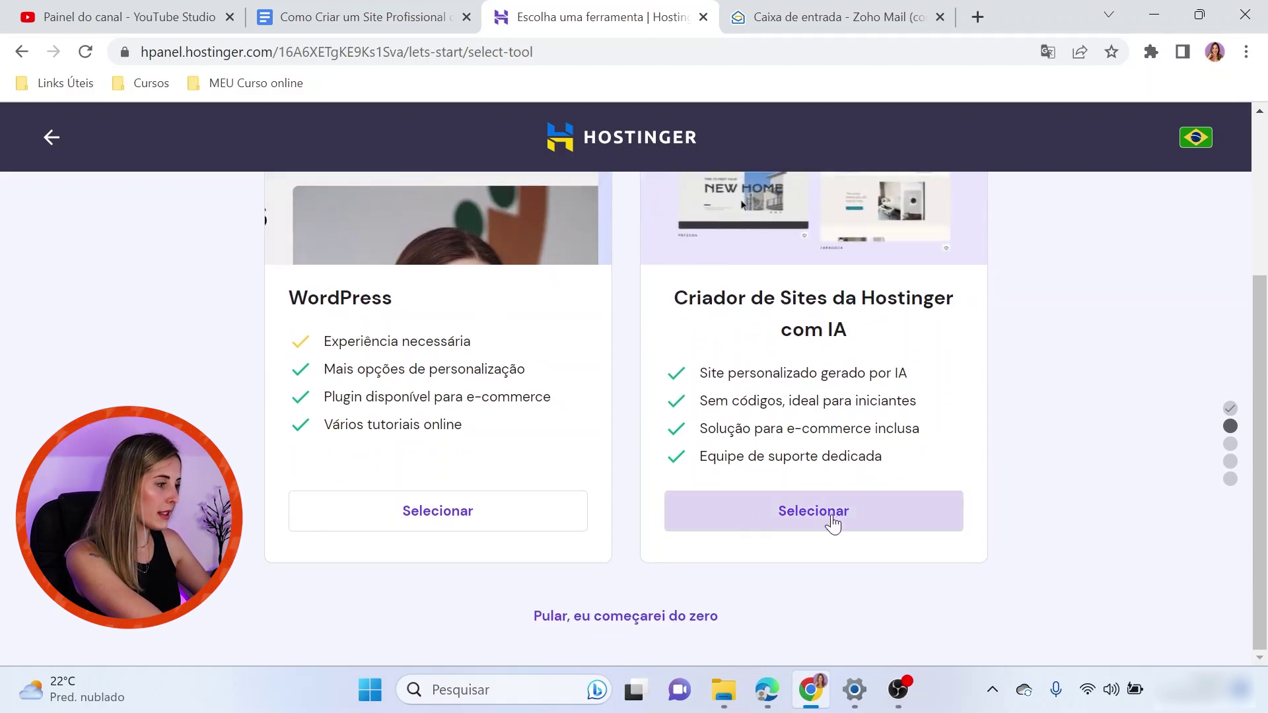
{"action": "left_click", "coordinate": [830, 522]}
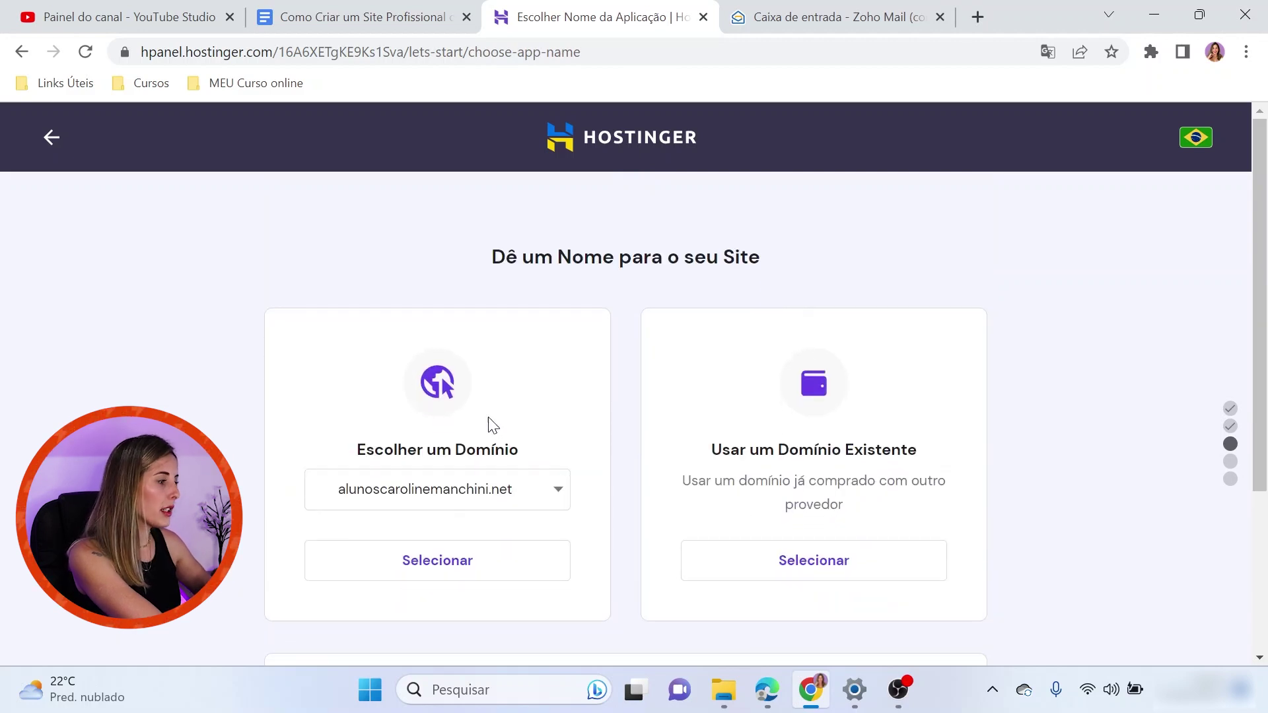
{"action": "left_click", "coordinate": [436, 560]}
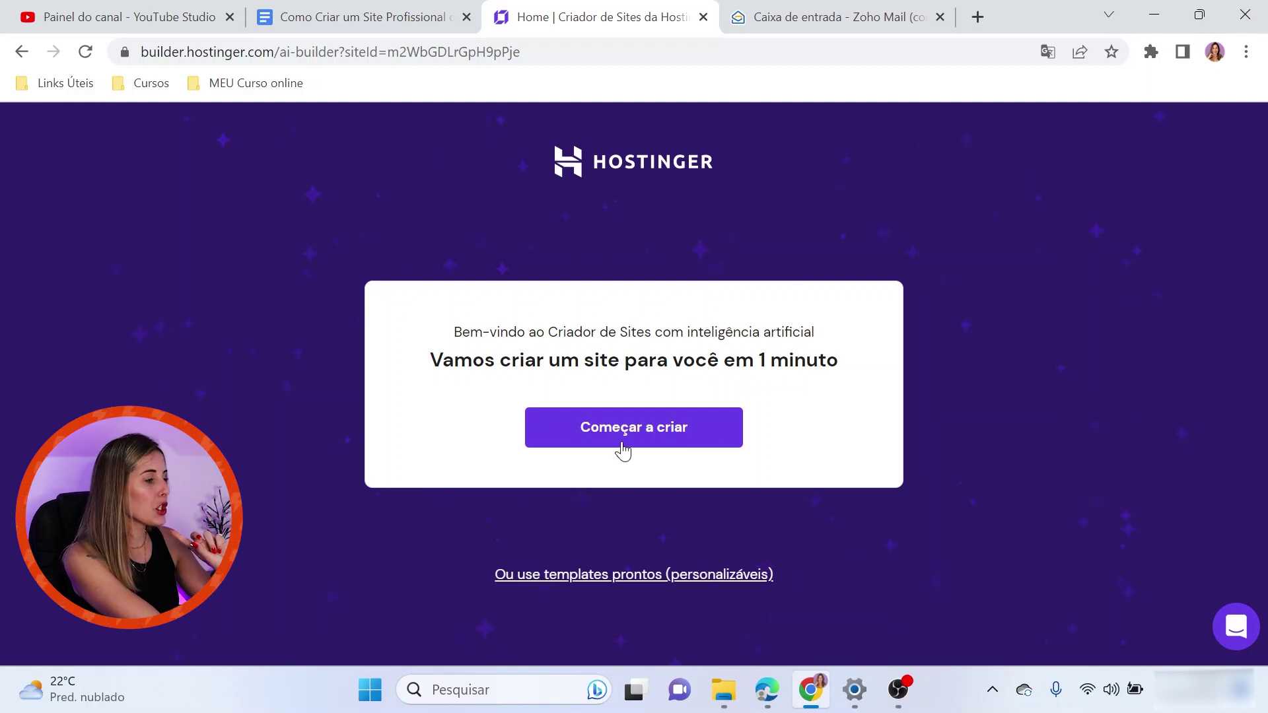
Enter the architect's full name as the brand name of the new site
{"action": "left_click", "coordinate": [649, 441]}
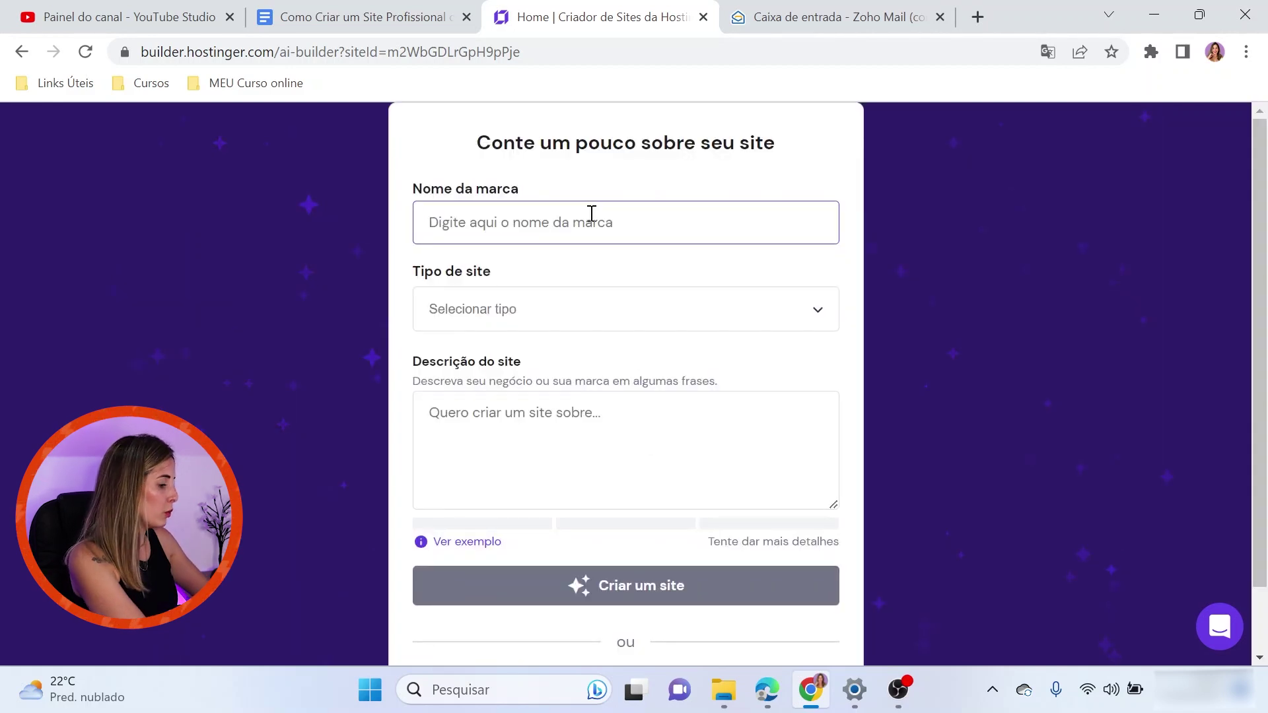
{"action": "key", "text": "Caps_Lock"}
{"action": "key", "text": "Caps_Lock"}
{"action": "key", "text": "Caps_Lock"}
{"action": "key", "text": "Caps_Lock"}
Choose Portfólio as the site type, write the architect description, and generate the site
{"action": "left_click", "coordinate": [461, 305]}
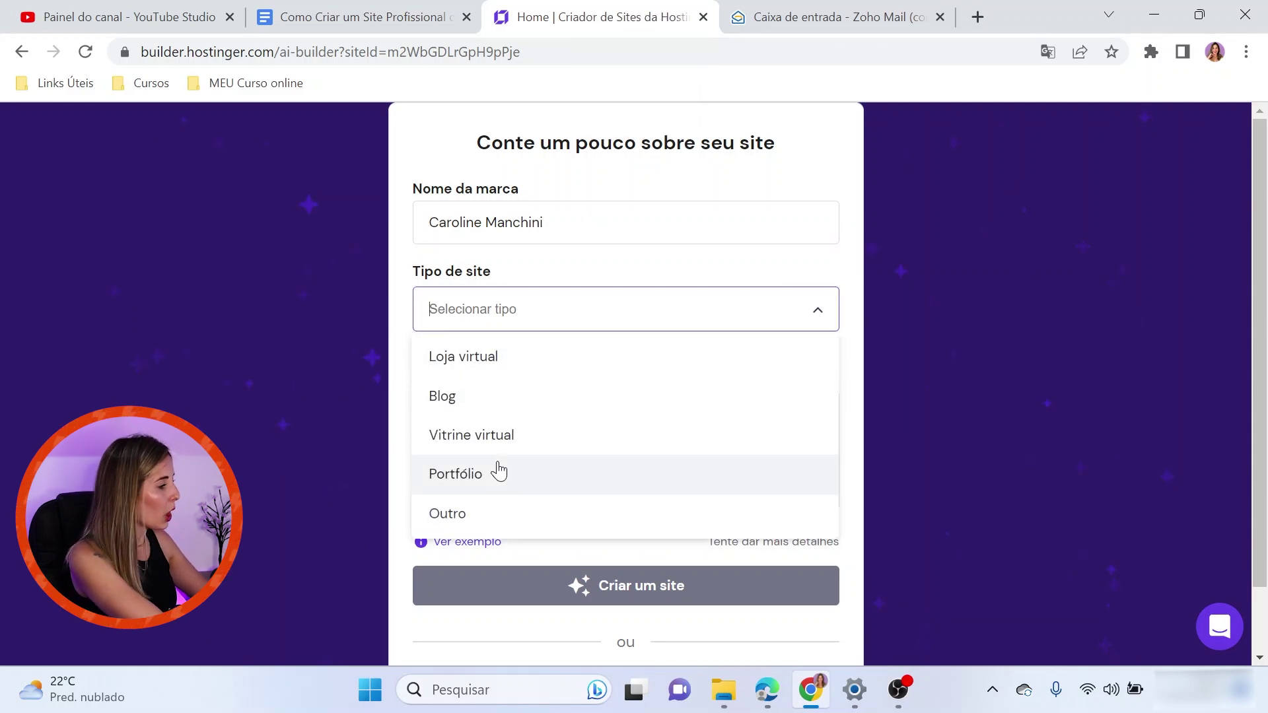
{"action": "scroll", "coordinate": [586, 449], "scroll_direction": "down", "scroll_amount": 2}
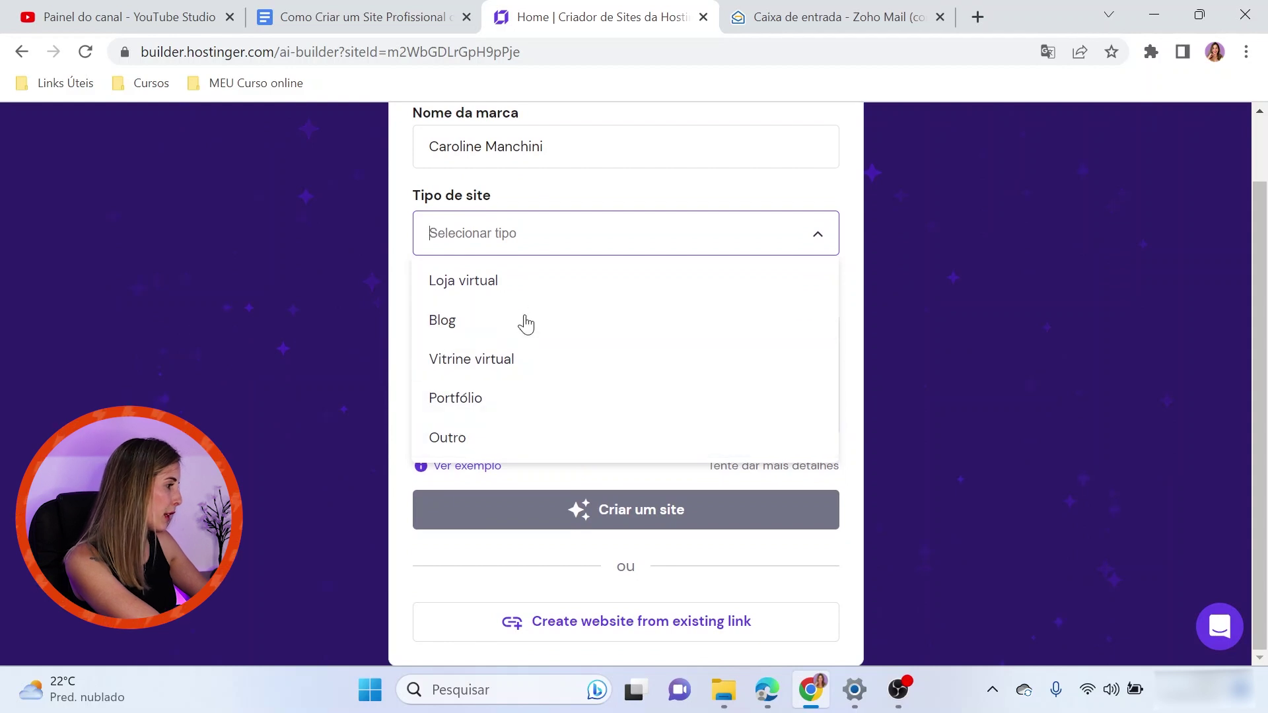
{"action": "left_click", "coordinate": [456, 397]}
{"action": "scroll", "coordinate": [577, 328], "scroll_direction": "up", "scroll_amount": 2}
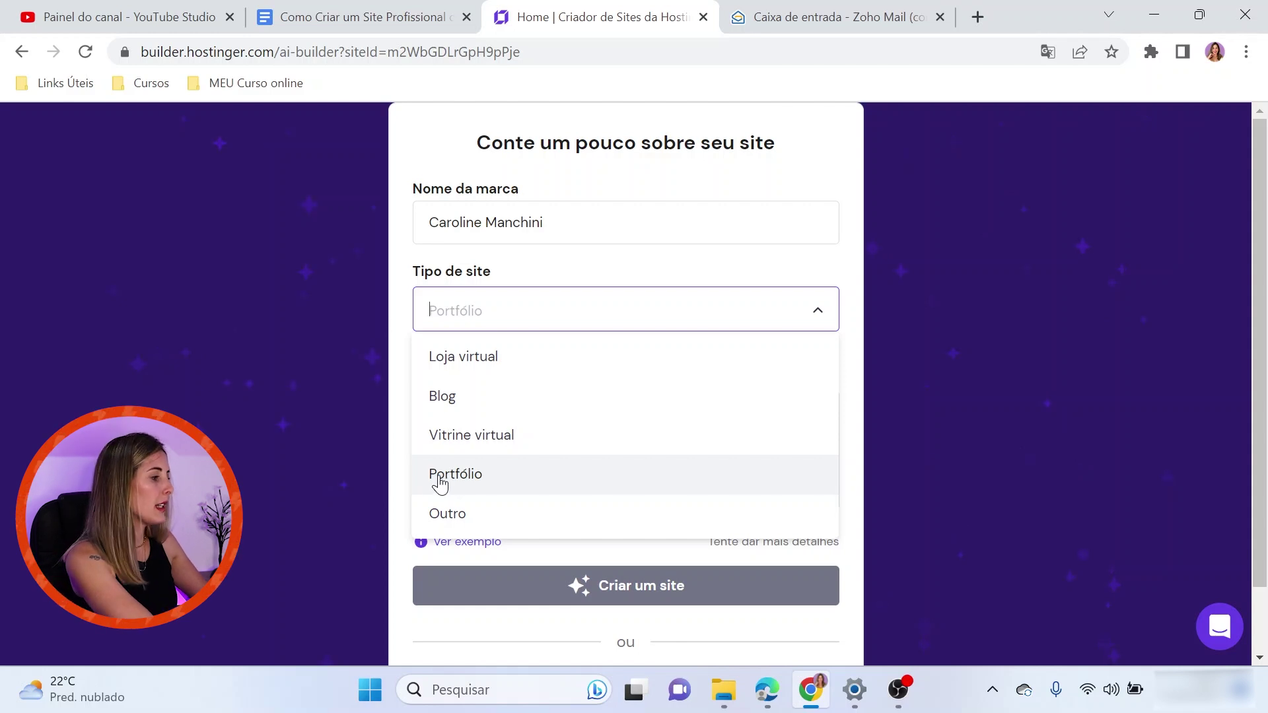
{"action": "left_click", "coordinate": [467, 475]}
{"action": "left_click", "coordinate": [502, 457]}
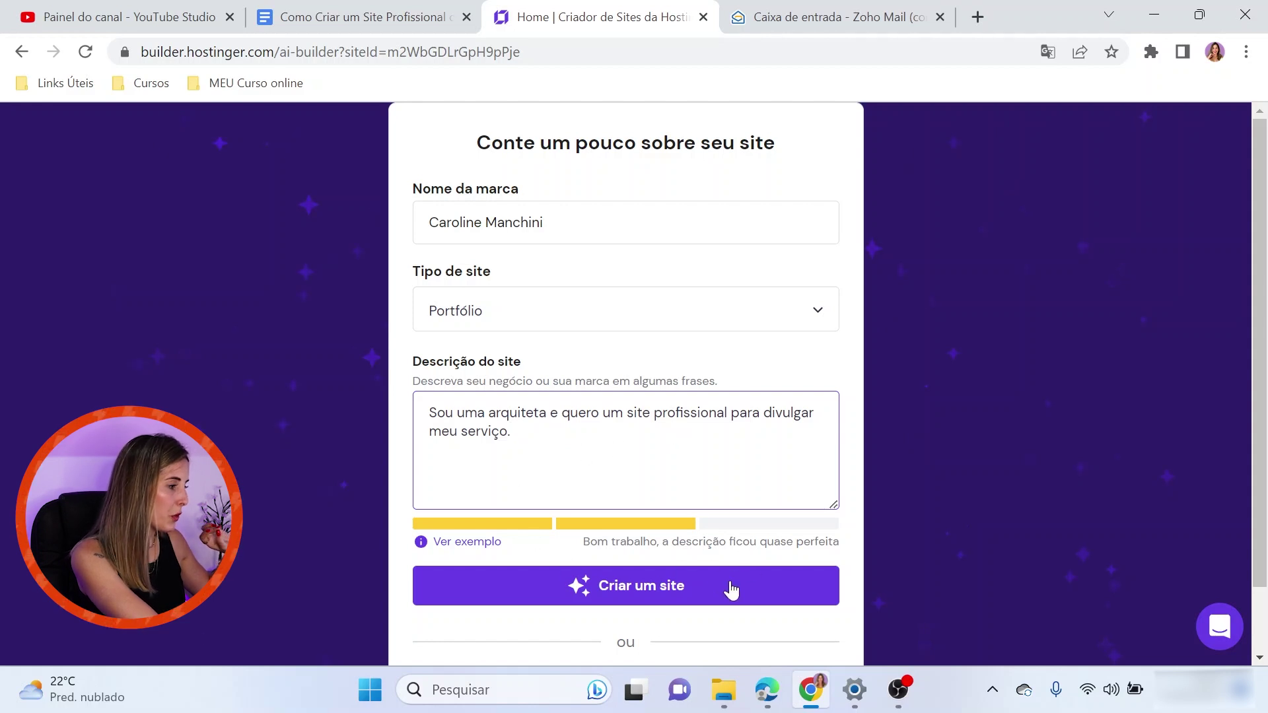
{"action": "left_click", "coordinate": [669, 596]}
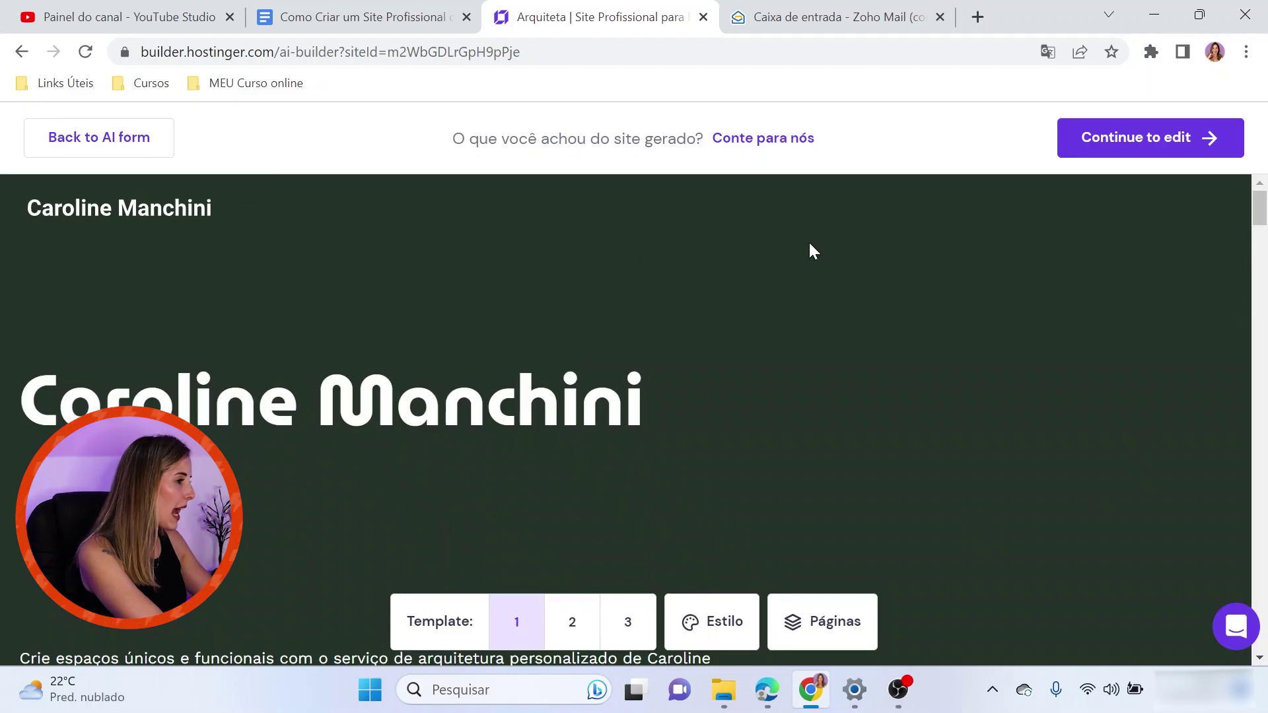
Scroll through the generated architecture portfolio preview, then go back to the Começar a criar screen
{"action": "scroll", "coordinate": [795, 380], "scroll_direction": "down", "scroll_amount": 3}
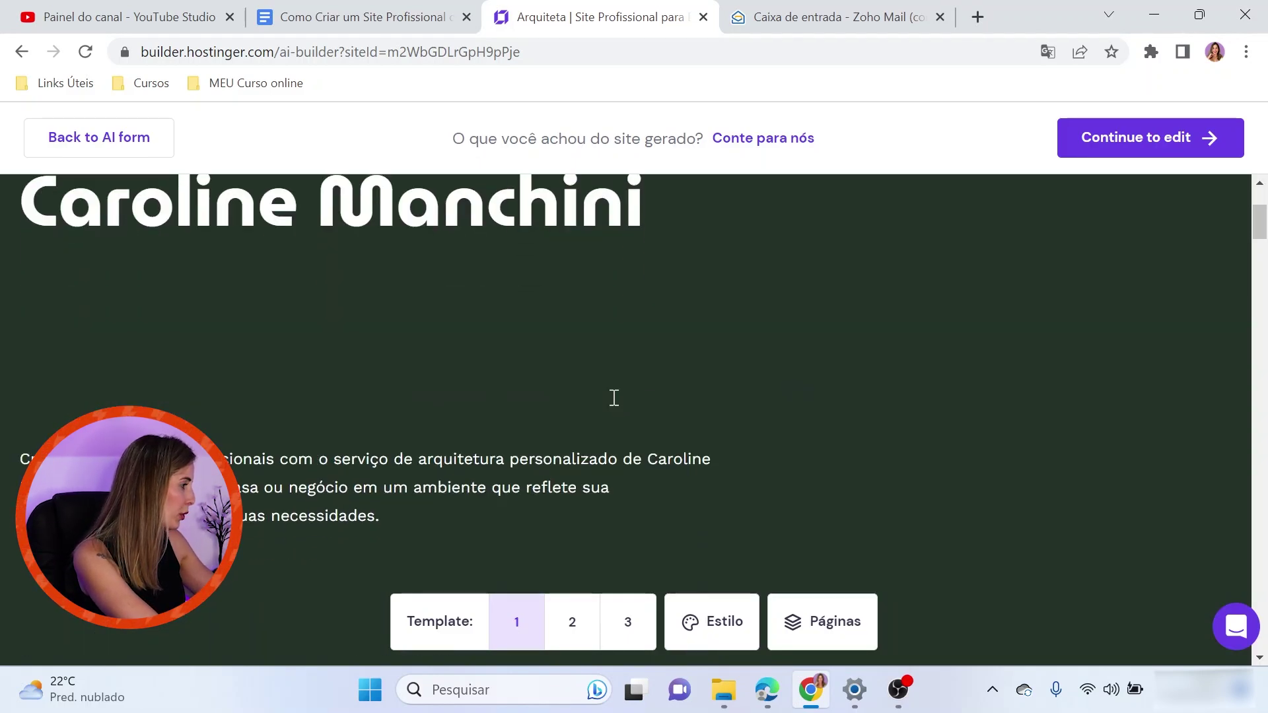
{"action": "scroll", "coordinate": [883, 381], "scroll_direction": "down", "scroll_amount": 3}
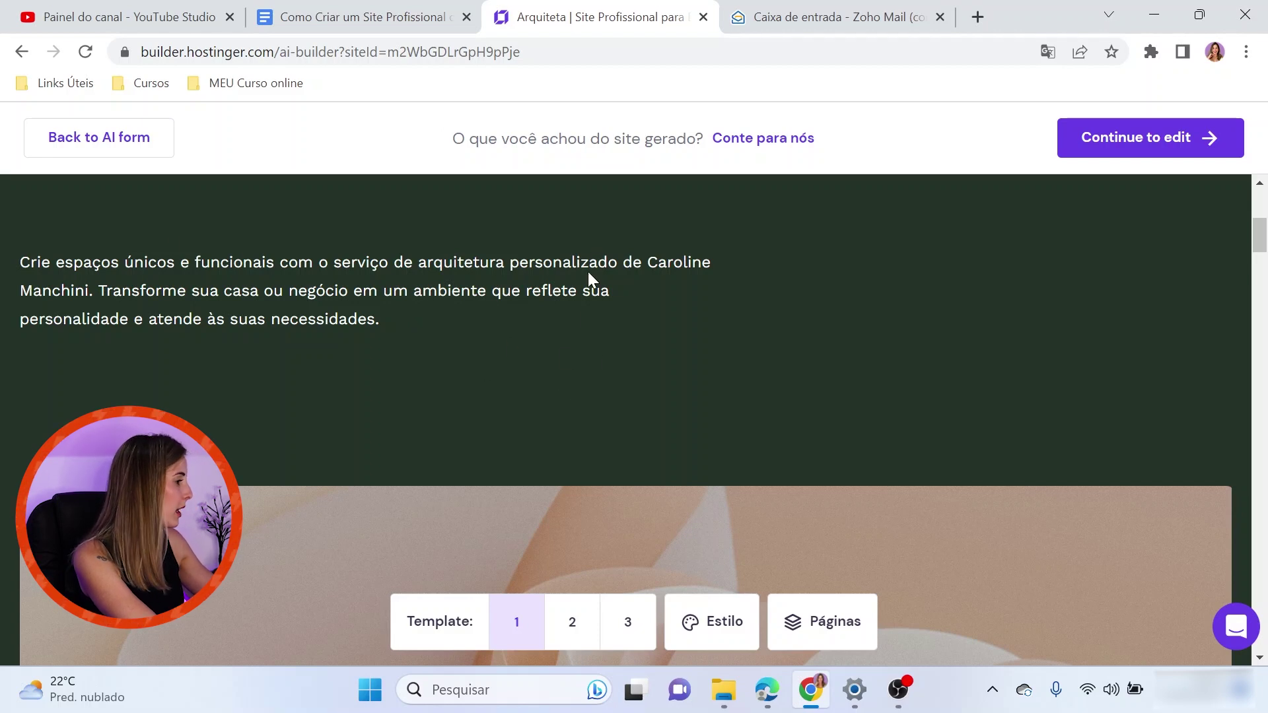
{"action": "scroll", "coordinate": [552, 317], "scroll_direction": "down", "scroll_amount": 3}
{"action": "scroll", "coordinate": [556, 314], "scroll_direction": "down", "scroll_amount": 3}
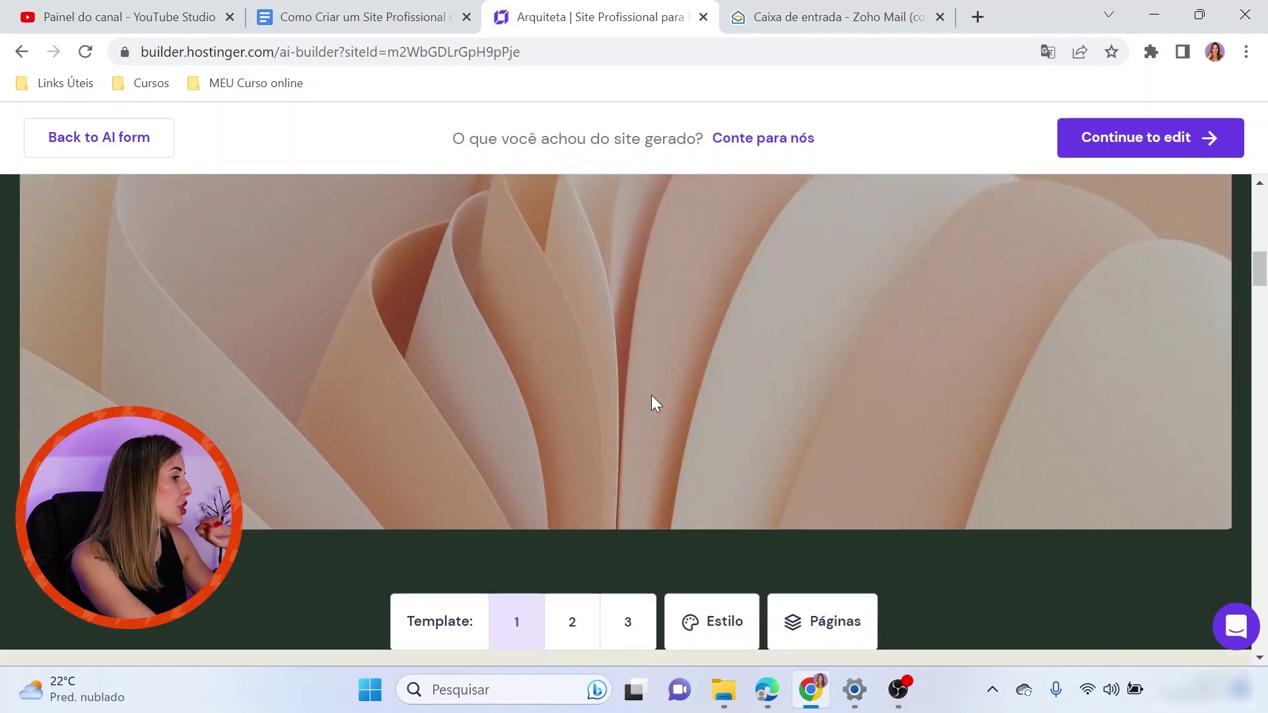
{"action": "scroll", "coordinate": [651, 395], "scroll_direction": "down", "scroll_amount": 12}
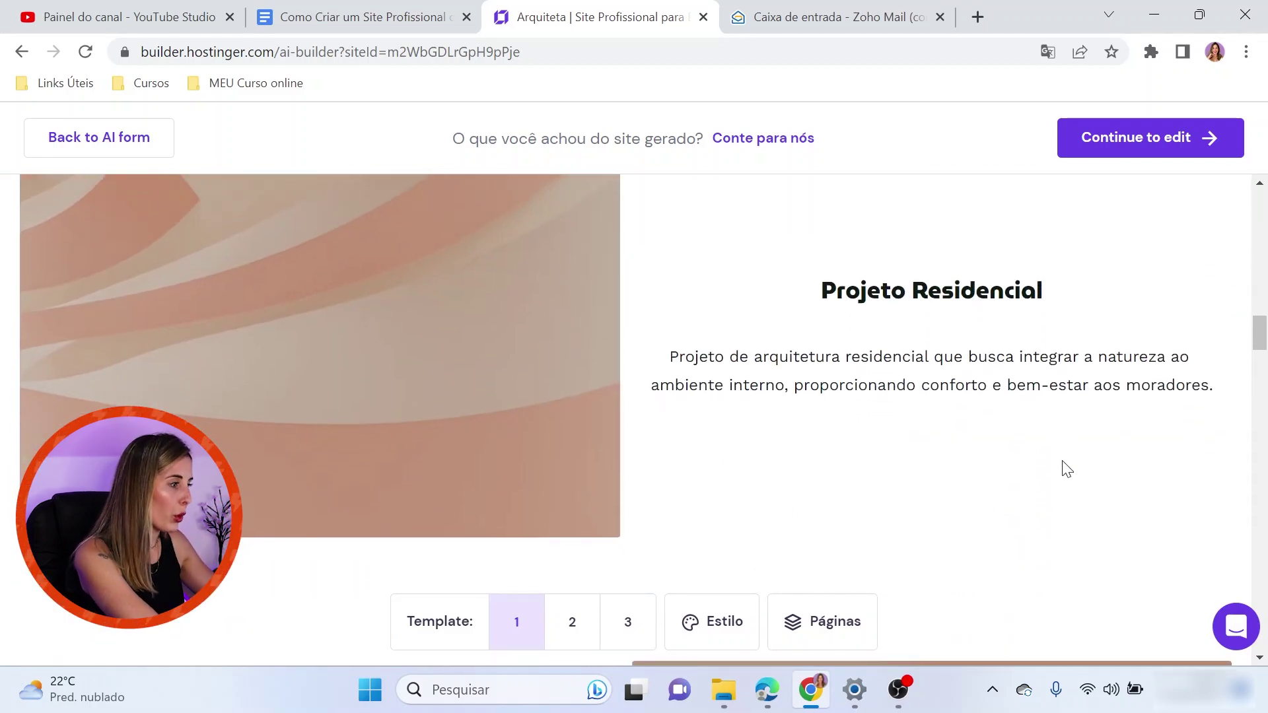
{"action": "scroll", "coordinate": [1063, 475], "scroll_direction": "down", "scroll_amount": 3}
{"action": "scroll", "coordinate": [546, 469], "scroll_direction": "down", "scroll_amount": 4}
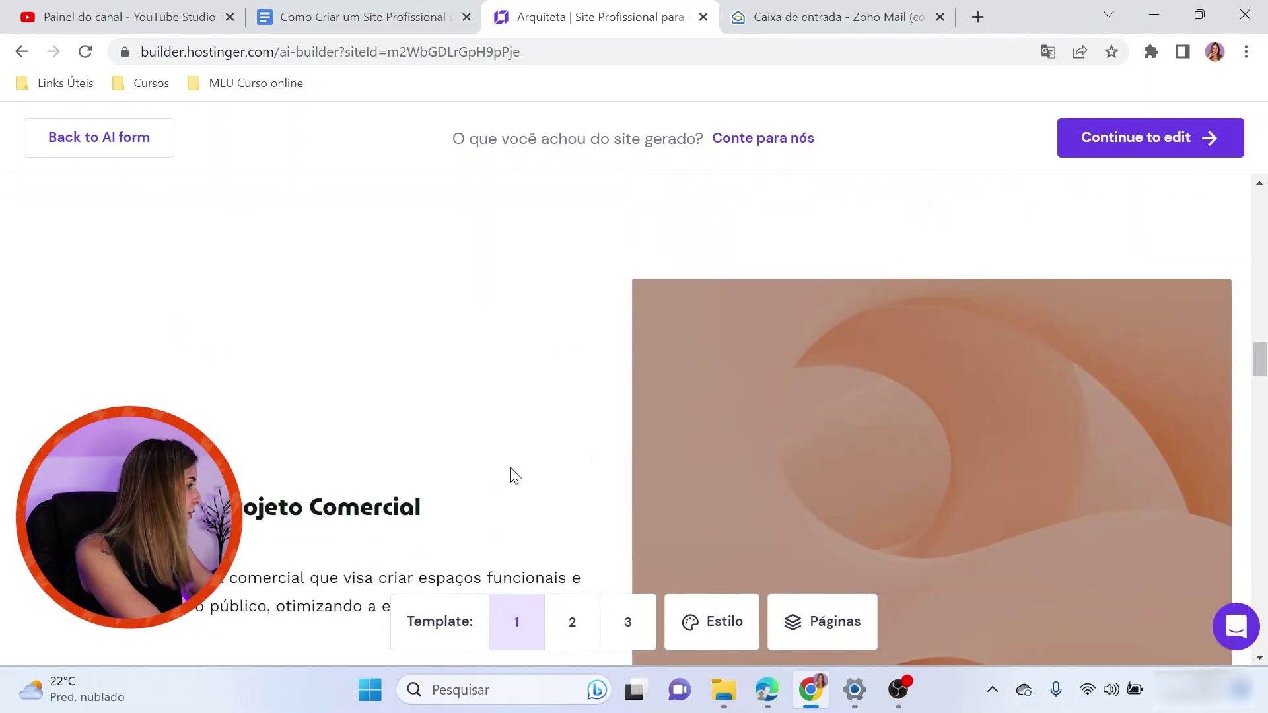
{"action": "scroll", "coordinate": [1032, 401], "scroll_direction": "down", "scroll_amount": 6}
{"action": "scroll", "coordinate": [1046, 409], "scroll_direction": "down", "scroll_amount": 10}
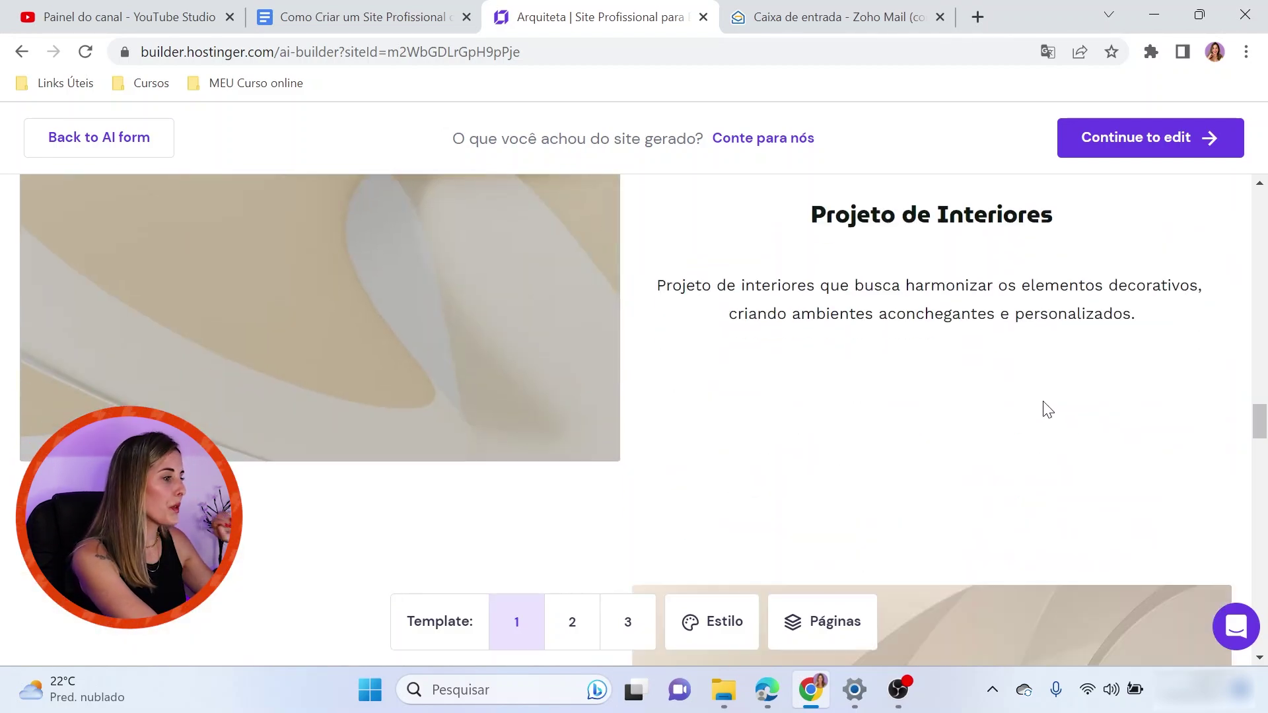
{"action": "scroll", "coordinate": [1043, 419], "scroll_direction": "down", "scroll_amount": 10}
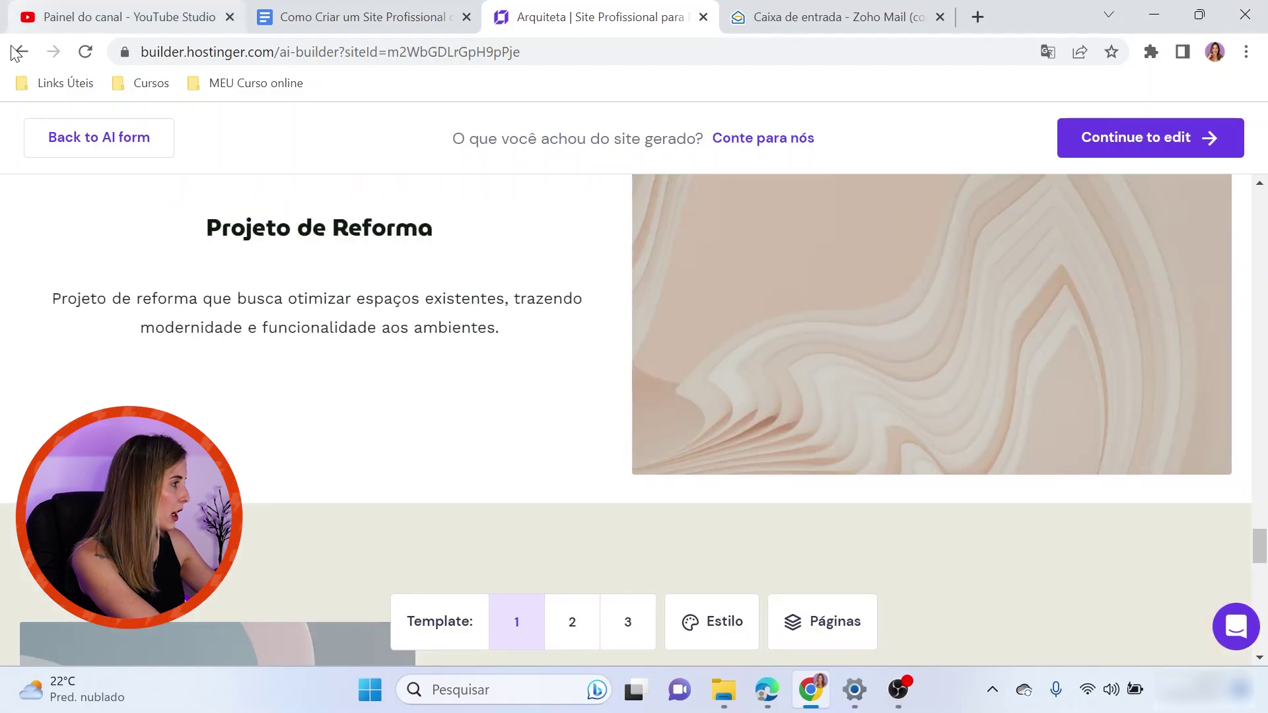
{"action": "left_click", "coordinate": [21, 52]}
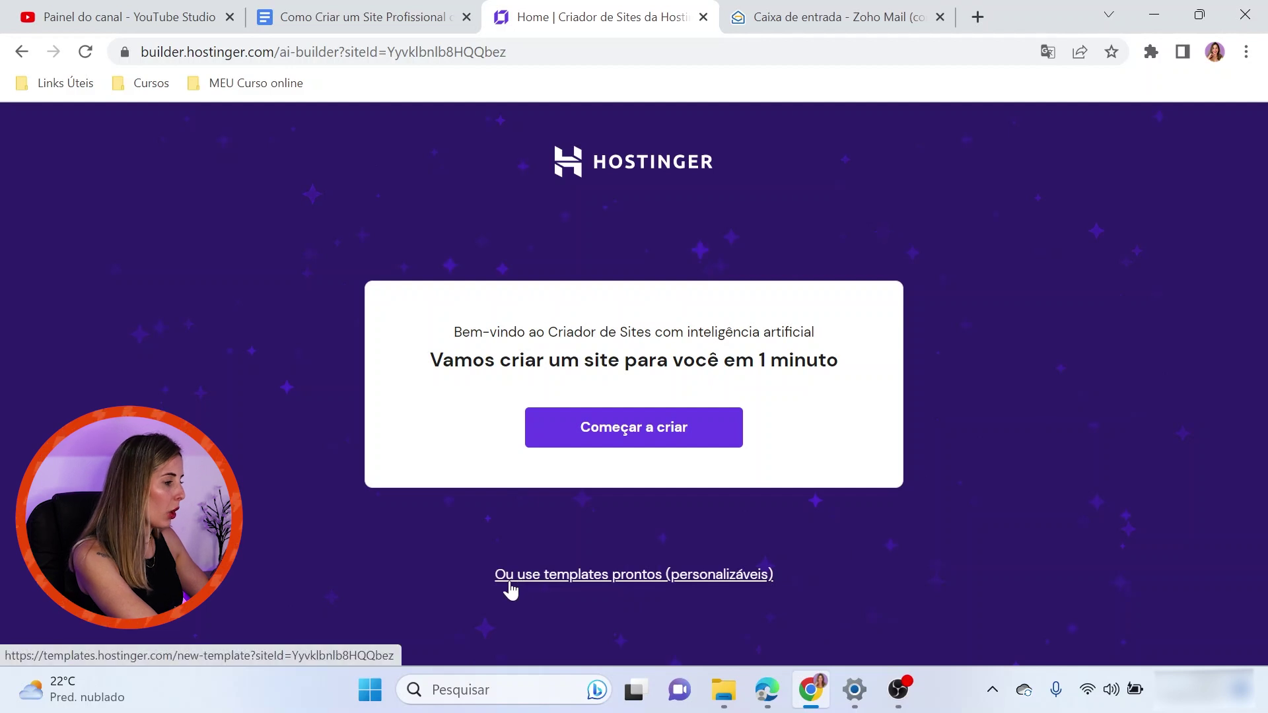
Browse the Casa & Decoração templates and preview the Wells design
{"action": "left_click", "coordinate": [708, 575]}
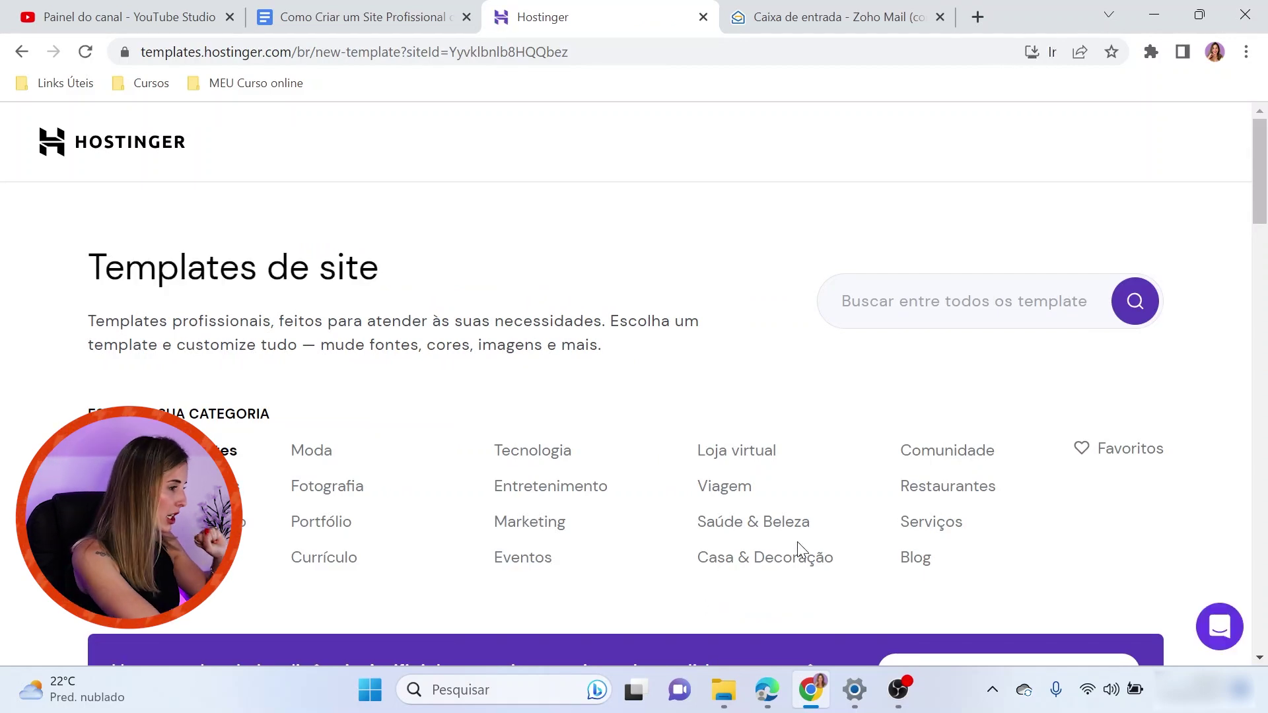
{"action": "scroll", "coordinate": [274, 405], "scroll_direction": "down", "scroll_amount": 2}
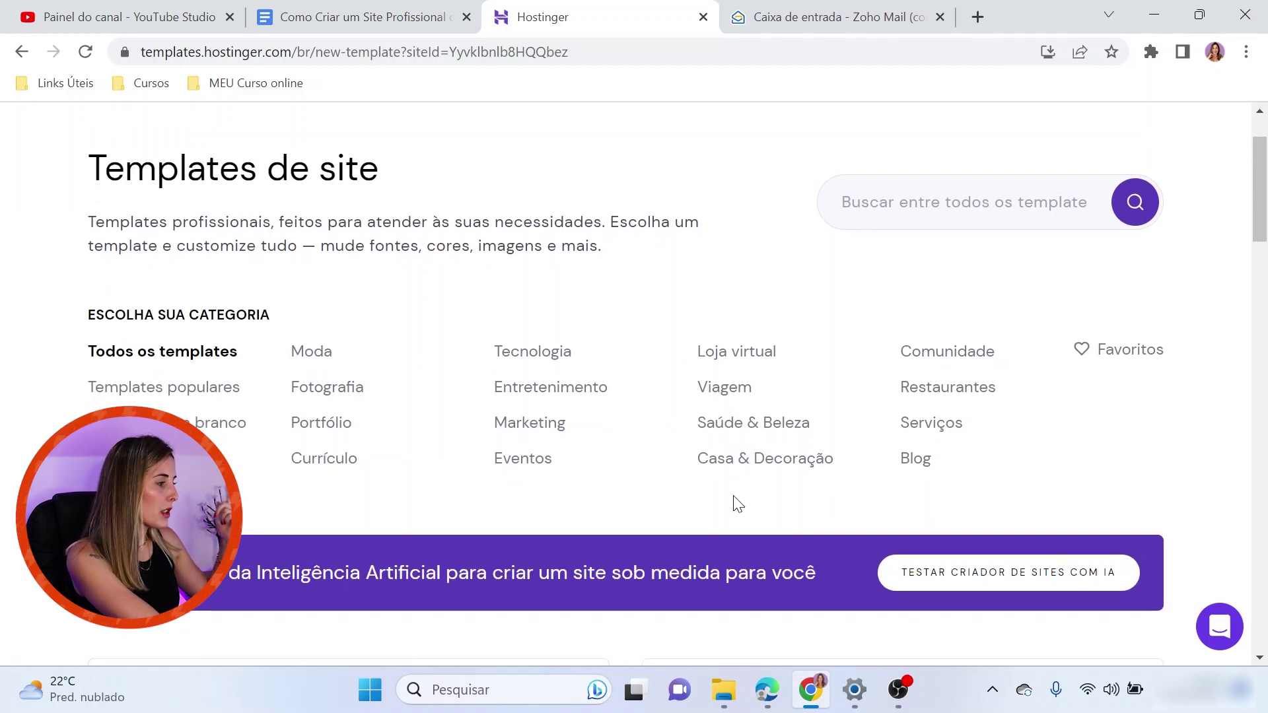
{"action": "left_click", "coordinate": [741, 462]}
{"action": "scroll", "coordinate": [750, 462], "scroll_direction": "down", "scroll_amount": 6}
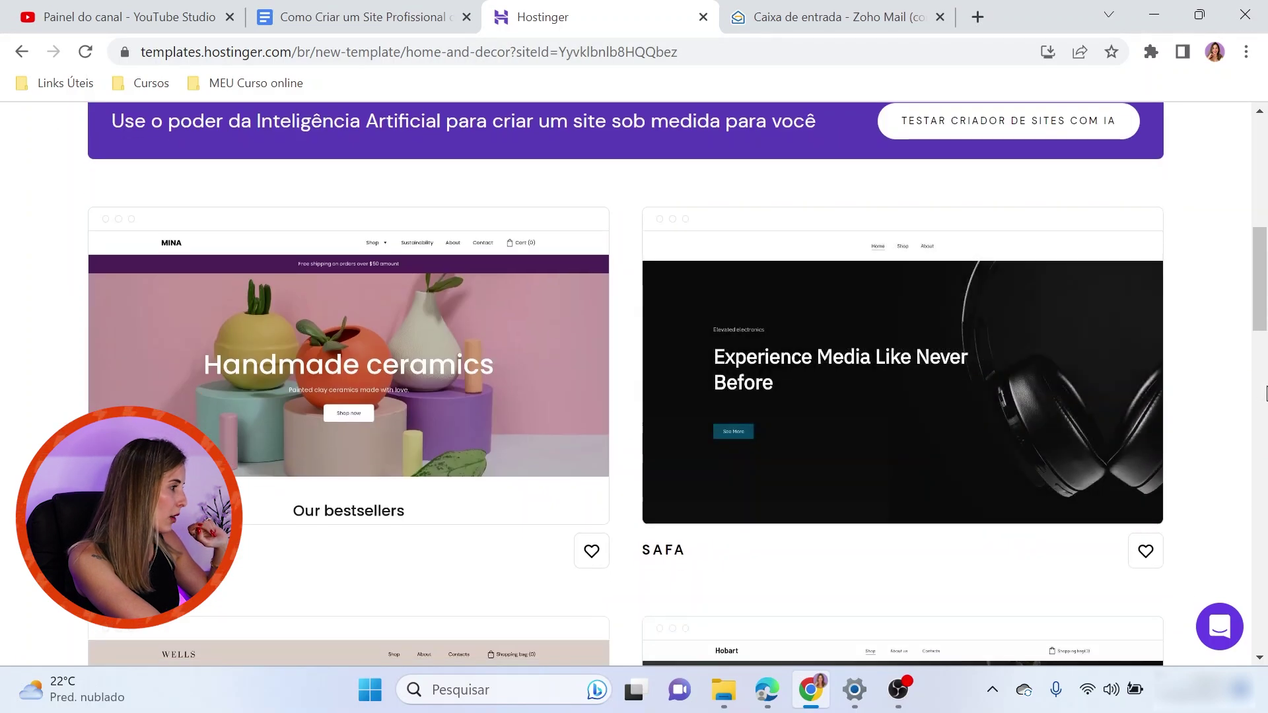
{"action": "scroll", "coordinate": [1211, 264], "scroll_direction": "down", "scroll_amount": 2}
{"action": "scroll", "coordinate": [1003, 334], "scroll_direction": "down", "scroll_amount": 5}
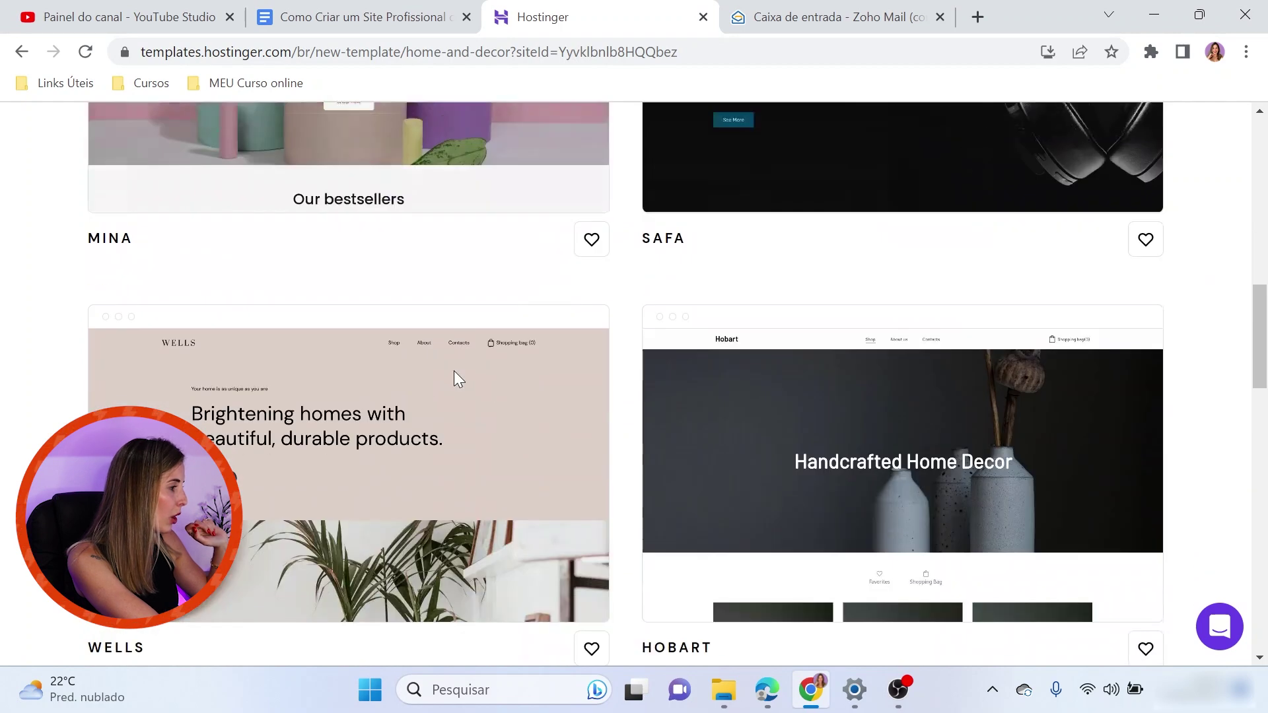
{"action": "scroll", "coordinate": [1174, 404], "scroll_direction": "down", "scroll_amount": 3}
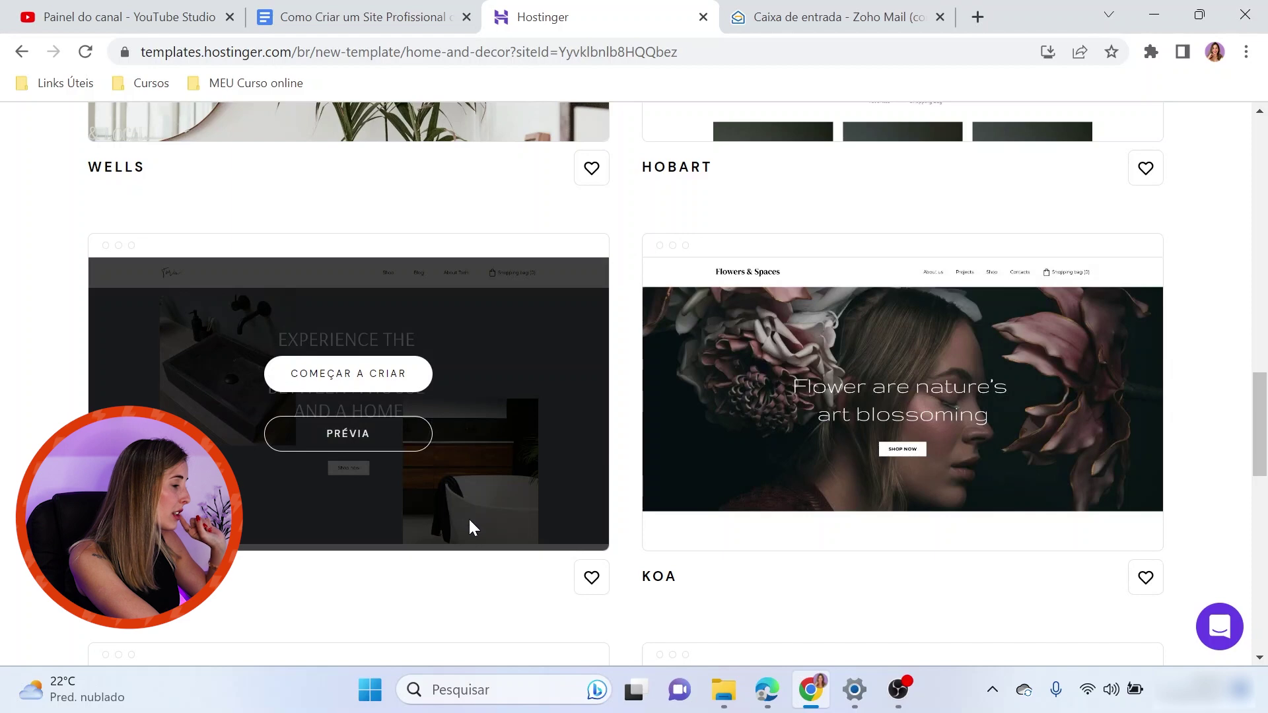
{"action": "scroll", "coordinate": [470, 518], "scroll_direction": "up", "scroll_amount": 6}
{"action": "left_click", "coordinate": [410, 429]}
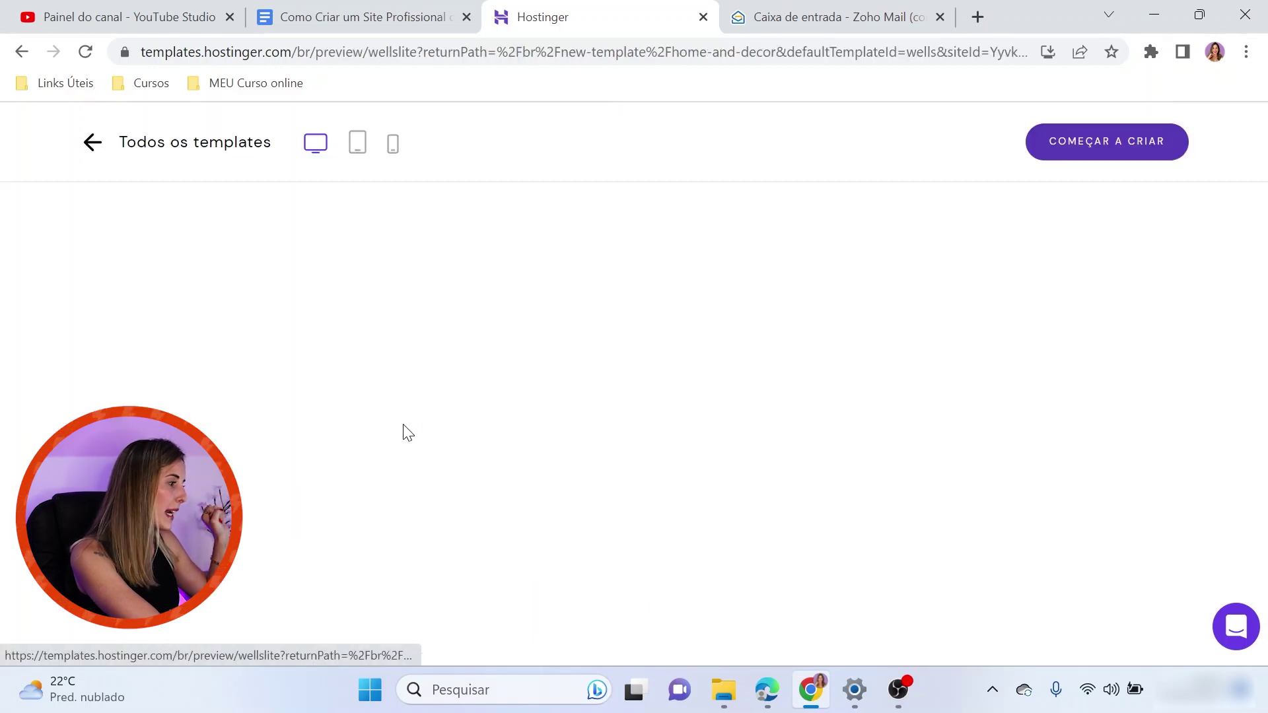
{"action": "scroll", "coordinate": [645, 348], "scroll_direction": "down", "scroll_amount": 3}
{"action": "scroll", "coordinate": [917, 395], "scroll_direction": "down", "scroll_amount": 10}
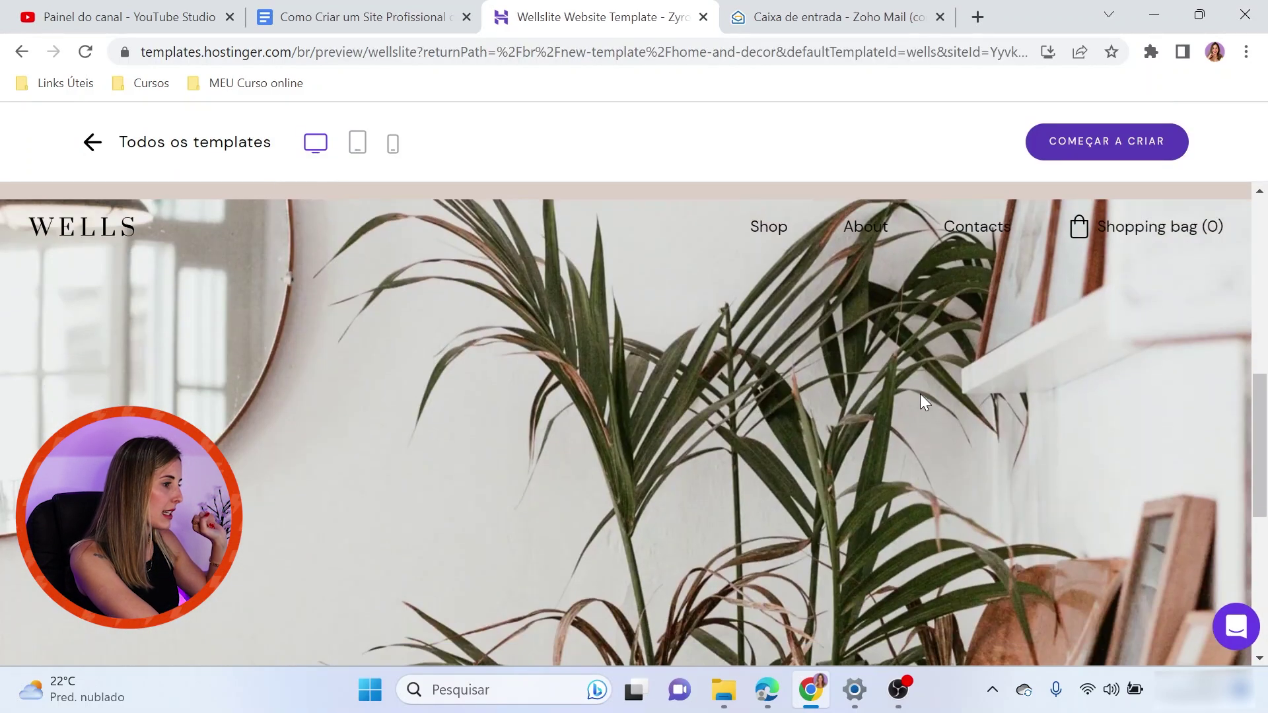
{"action": "scroll", "coordinate": [1149, 410], "scroll_direction": "up", "scroll_amount": 7}
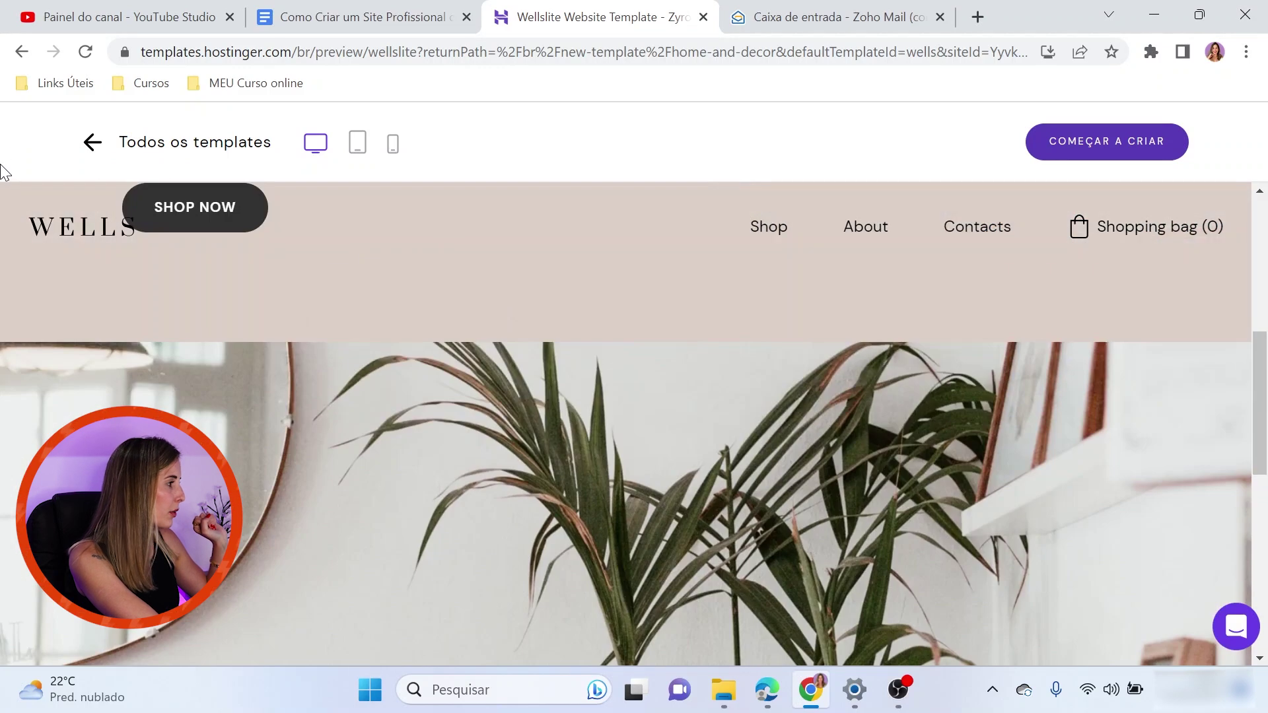
{"action": "left_click", "coordinate": [92, 140]}
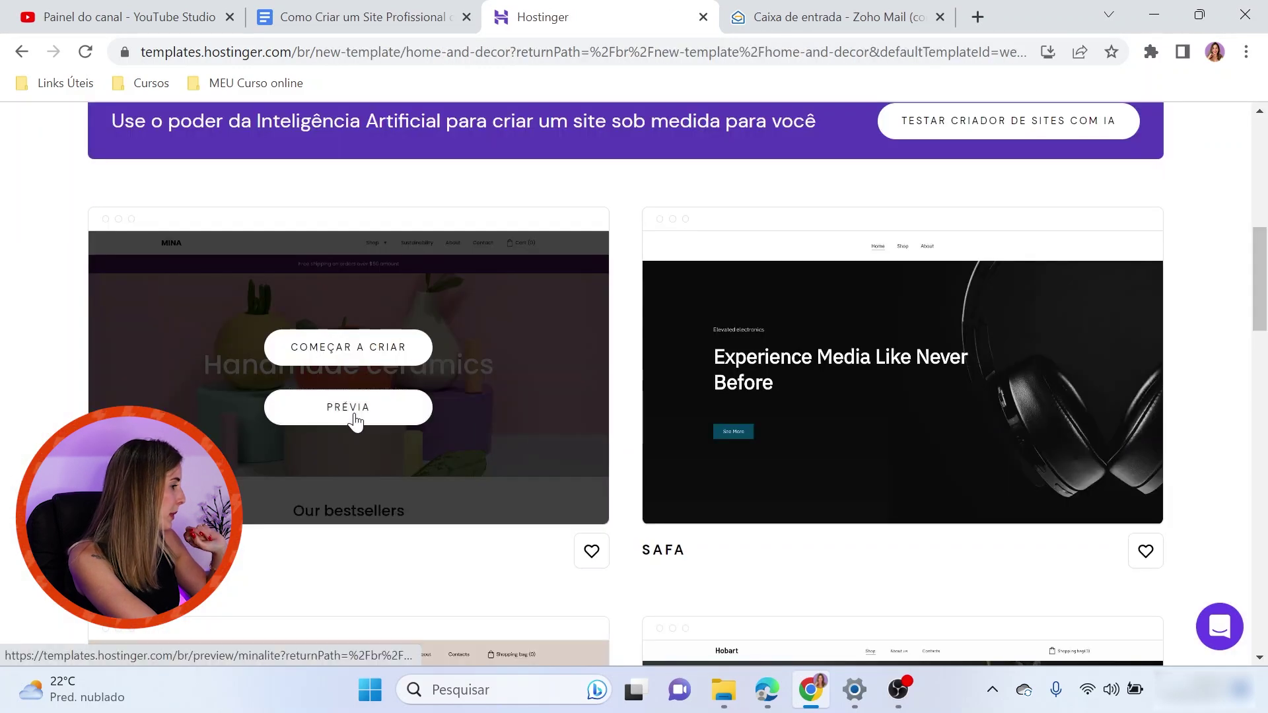
Preview the Mina template and start building a site from it
{"action": "left_click", "coordinate": [354, 419]}
{"action": "scroll", "coordinate": [633, 429], "scroll_direction": "down", "scroll_amount": 10}
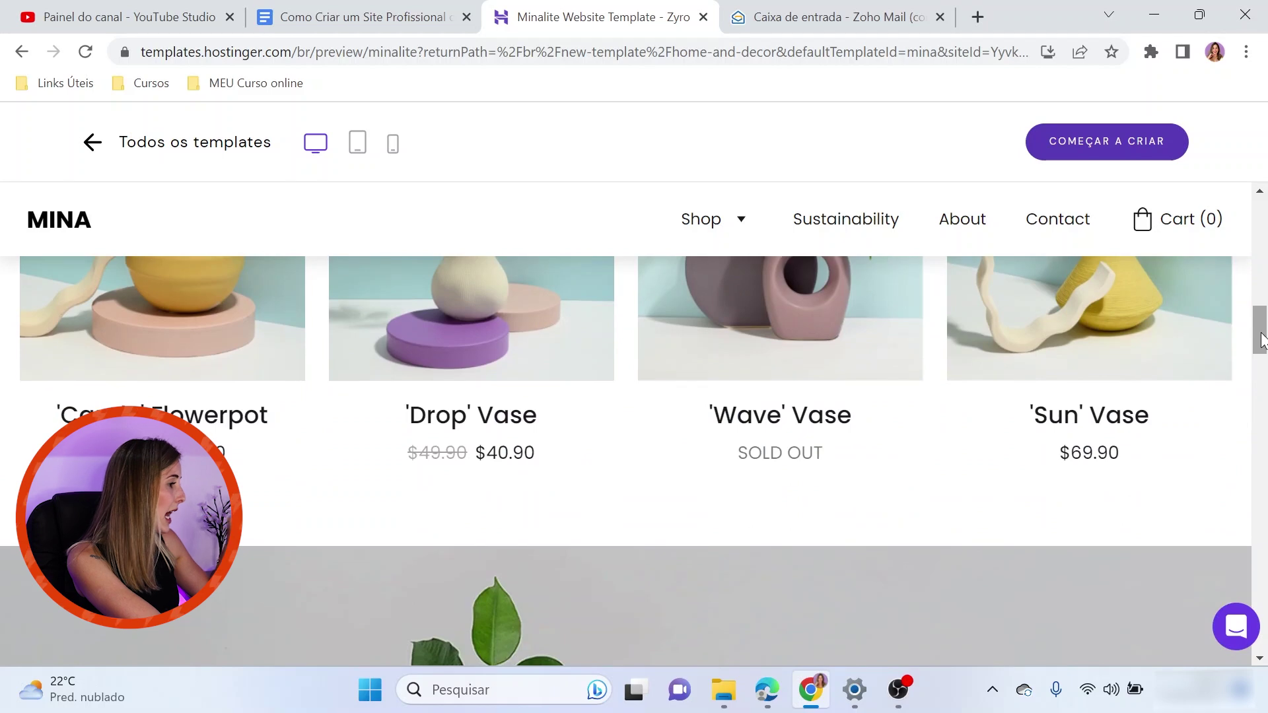
{"action": "scroll", "coordinate": [466, 396], "scroll_direction": "up", "scroll_amount": 4}
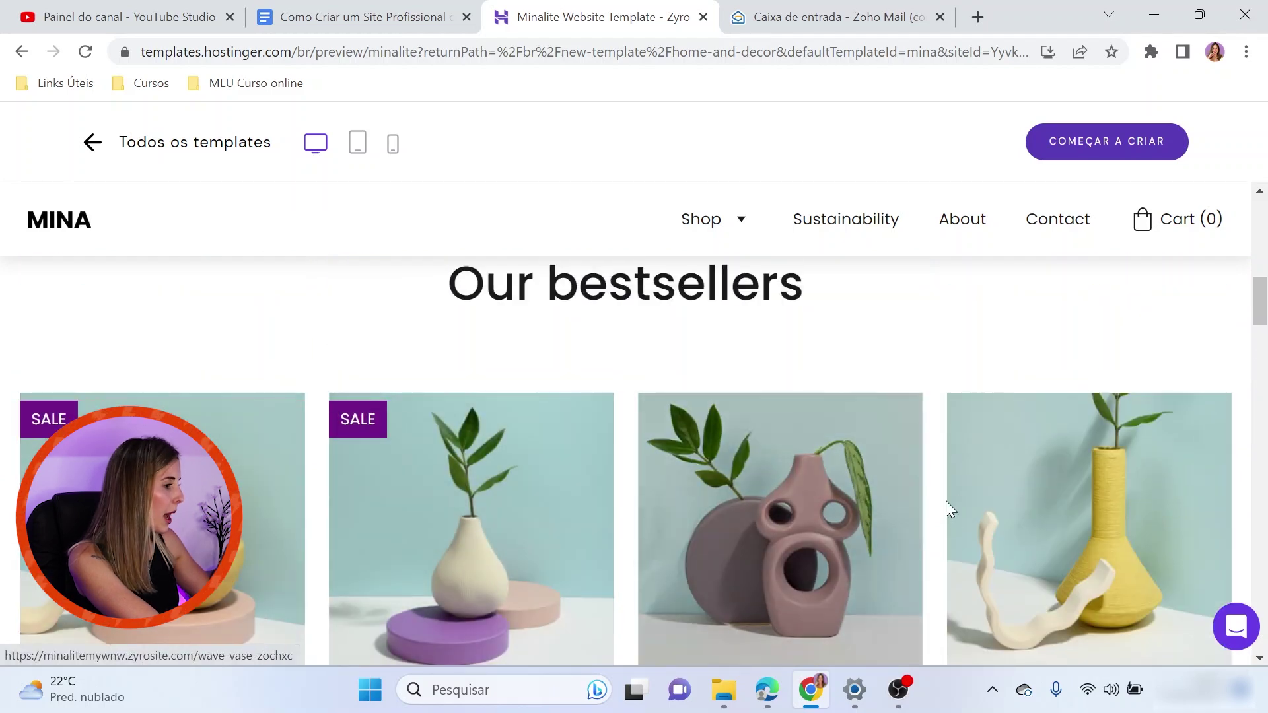
{"action": "scroll", "coordinate": [1132, 472], "scroll_direction": "down", "scroll_amount": 9}
{"action": "scroll", "coordinate": [1131, 478], "scroll_direction": "down", "scroll_amount": 8}
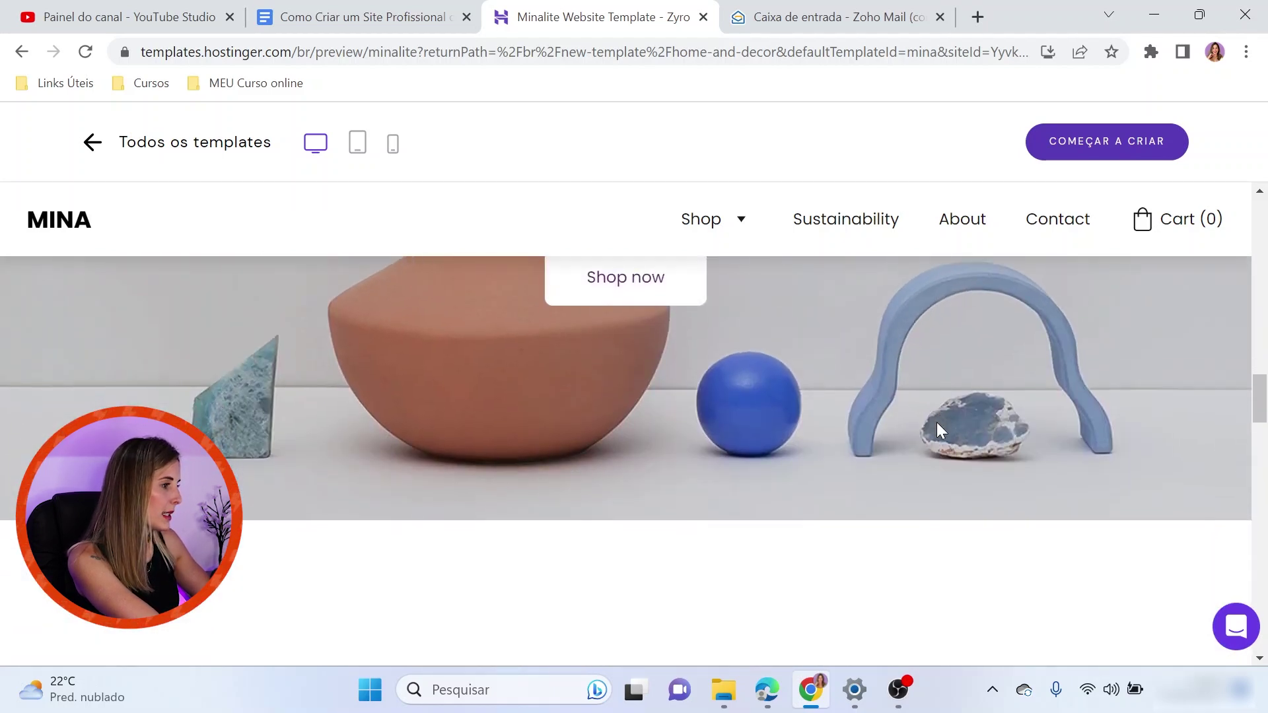
{"action": "scroll", "coordinate": [1013, 456], "scroll_direction": "down", "scroll_amount": 8}
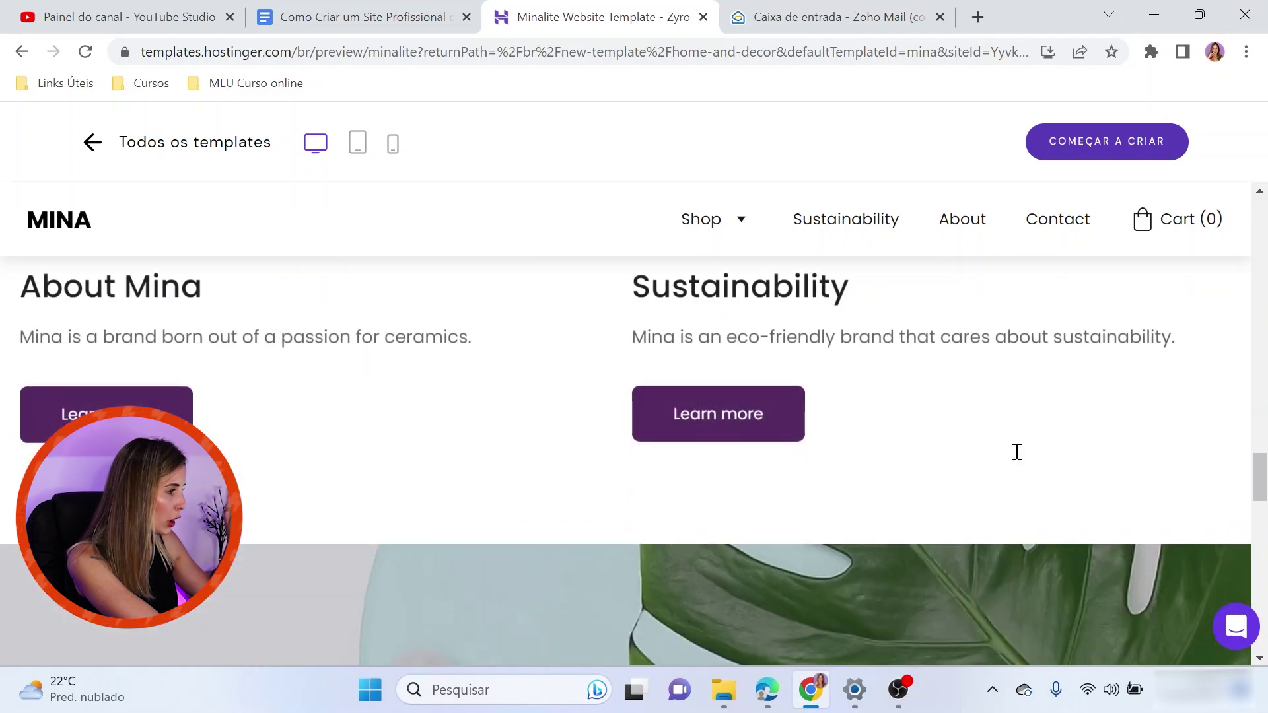
{"action": "scroll", "coordinate": [1013, 449], "scroll_direction": "up", "scroll_amount": 3}
{"action": "scroll", "coordinate": [824, 405], "scroll_direction": "down", "scroll_amount": 1}
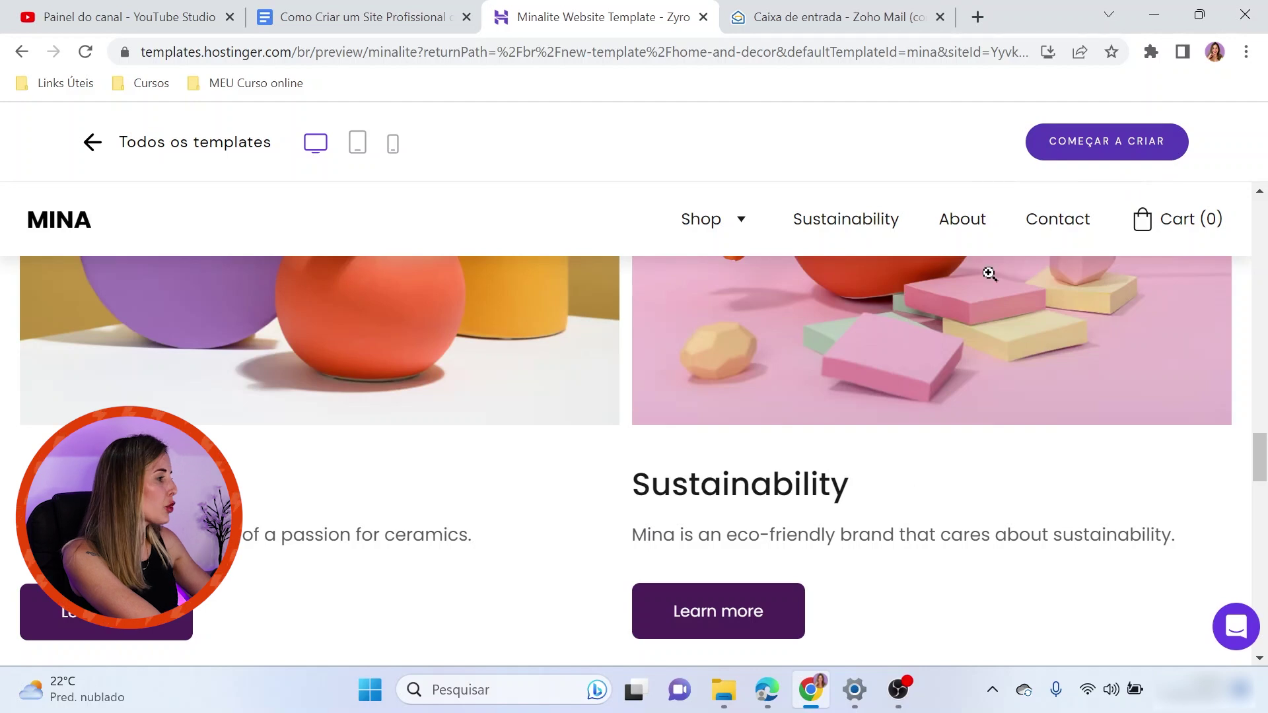
{"action": "left_click", "coordinate": [1086, 142]}
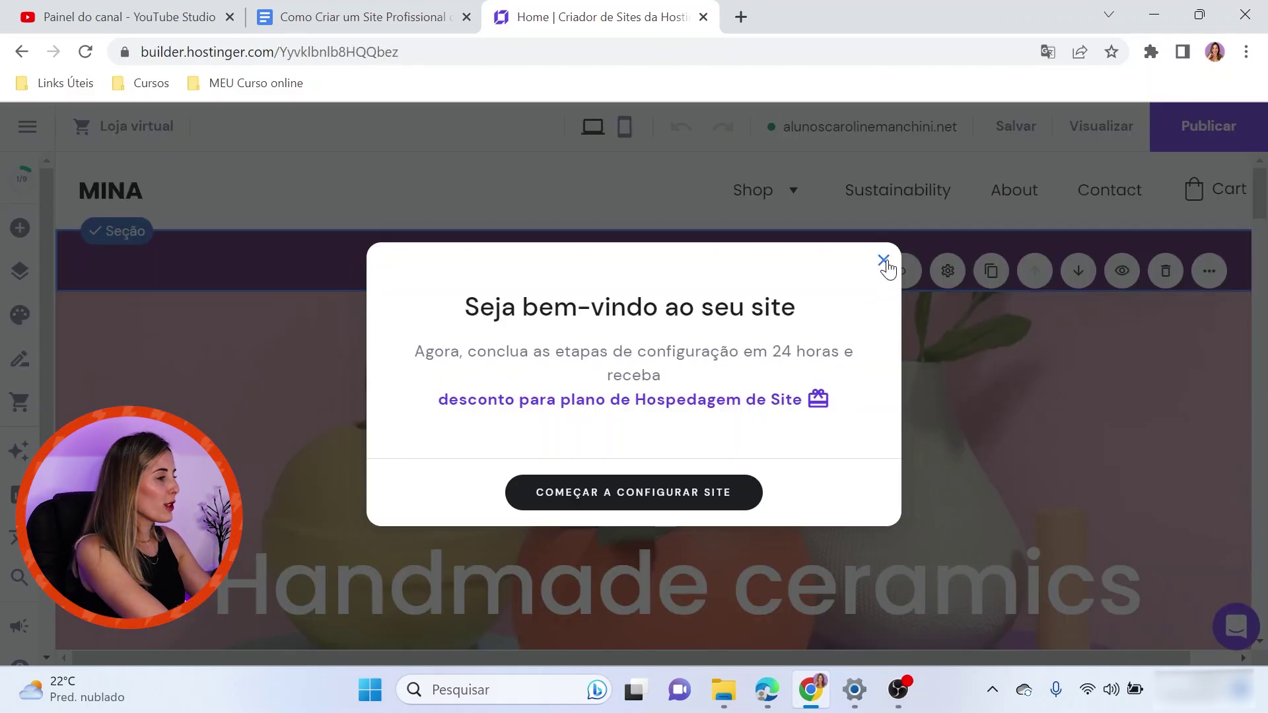
Dismiss the welcome dialog and try a blue background on the shipping banner section
{"action": "left_click", "coordinate": [883, 261]}
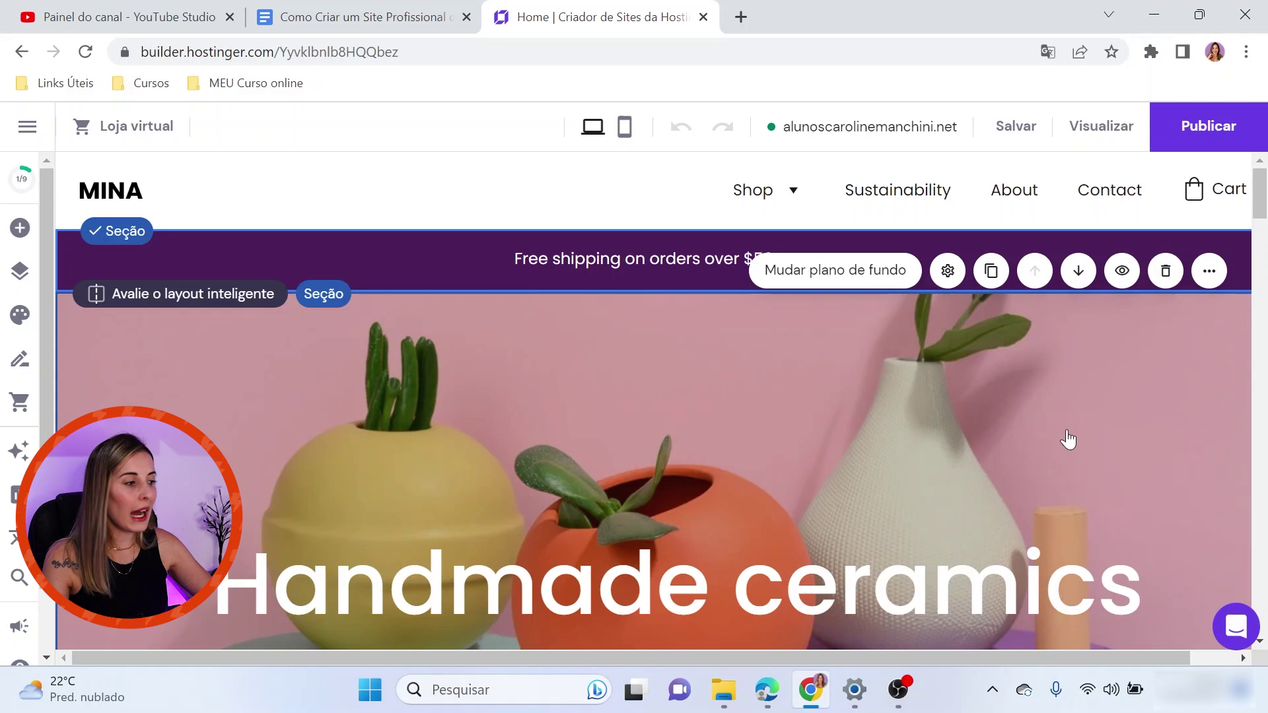
{"action": "left_click", "coordinate": [403, 258]}
{"action": "left_click", "coordinate": [416, 249]}
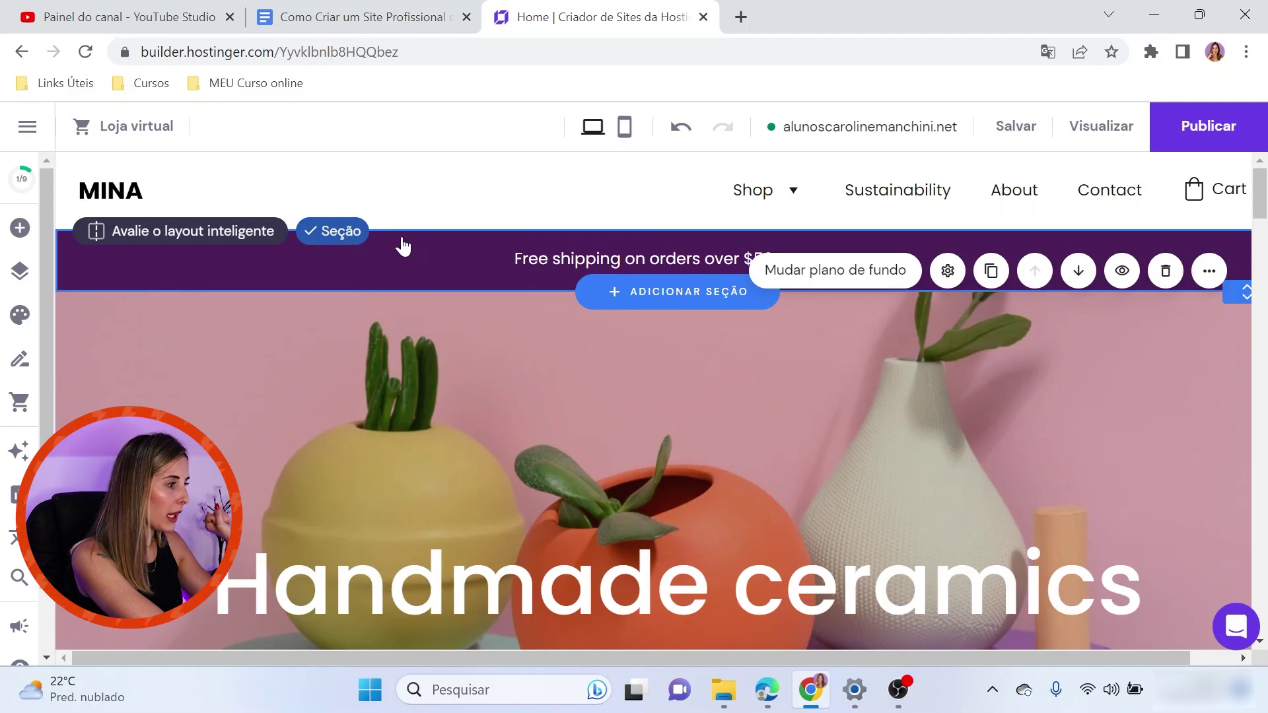
{"action": "left_click", "coordinate": [803, 282]}
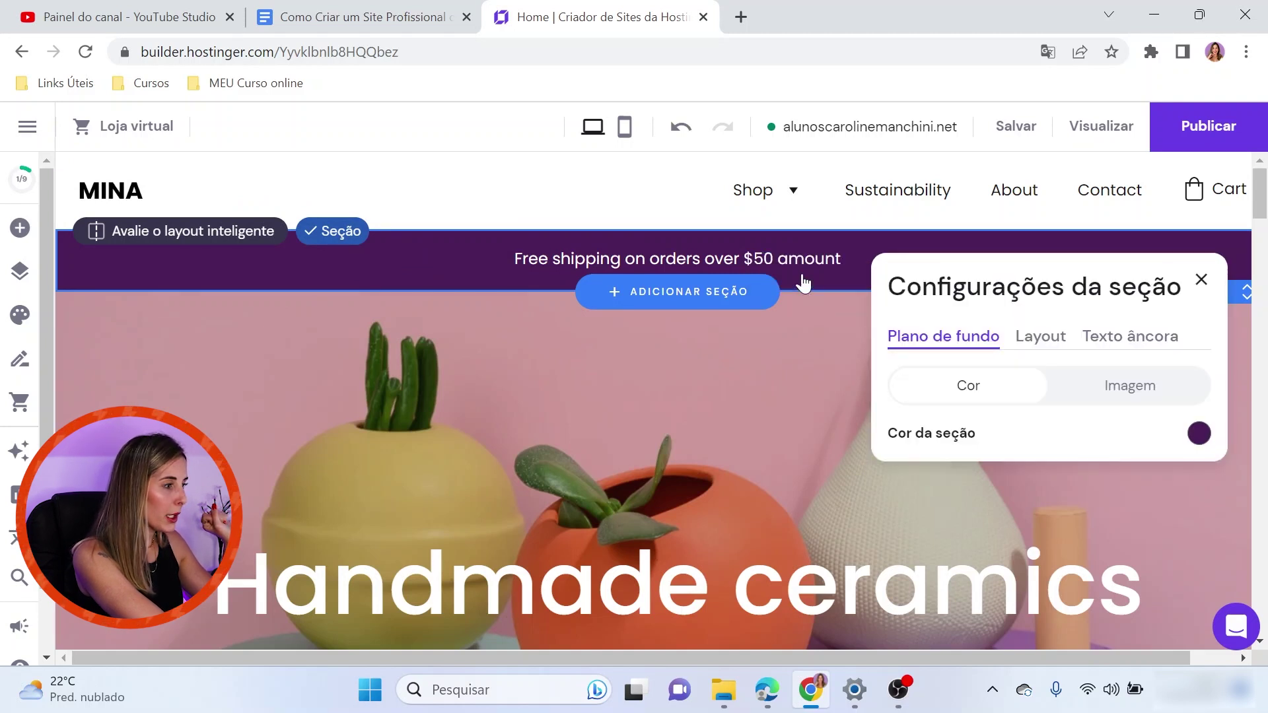
{"action": "left_click", "coordinate": [1193, 438]}
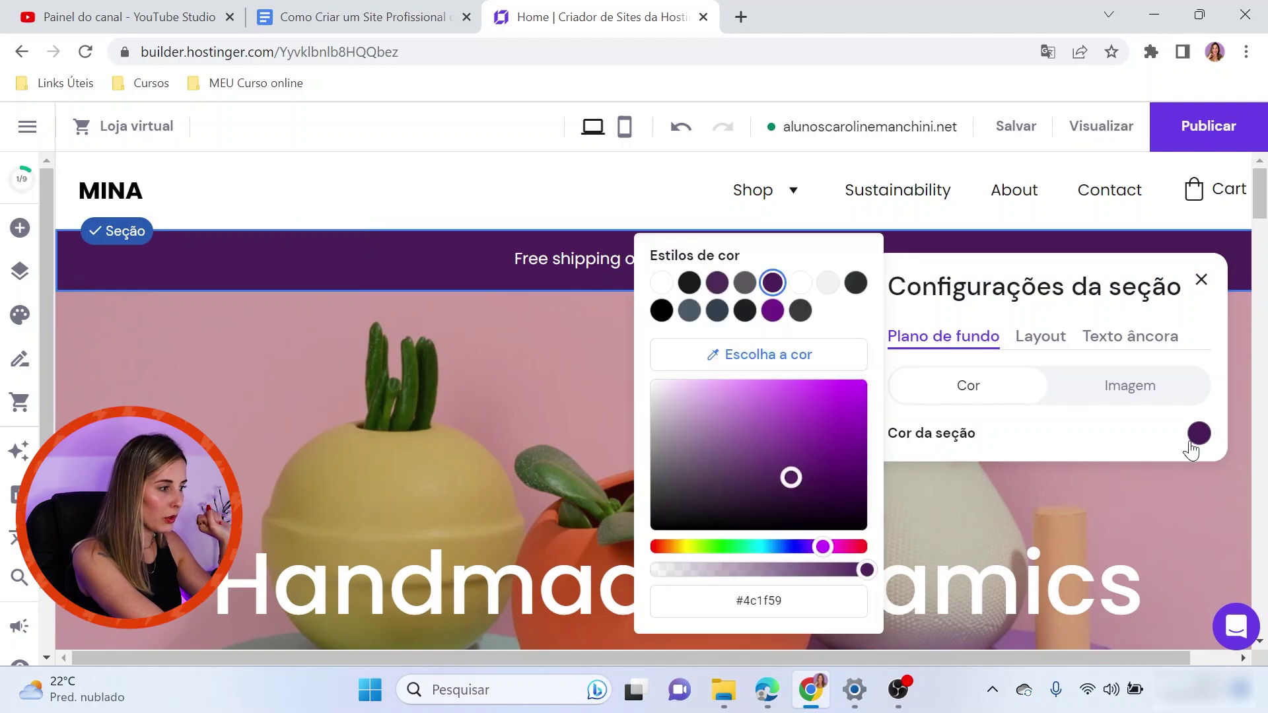
{"action": "left_click", "coordinate": [792, 546]}
{"action": "mouse_move", "coordinate": [818, 436]}
{"action": "left_mouse_down"}
{"action": "mouse_move", "coordinate": [838, 396]}
{"action": "mouse_move", "coordinate": [830, 438]}
{"action": "left_mouse_up"}
Try the mm image as banner background, then settle on purple colour #6d40ba
{"action": "left_click", "coordinate": [1098, 387]}
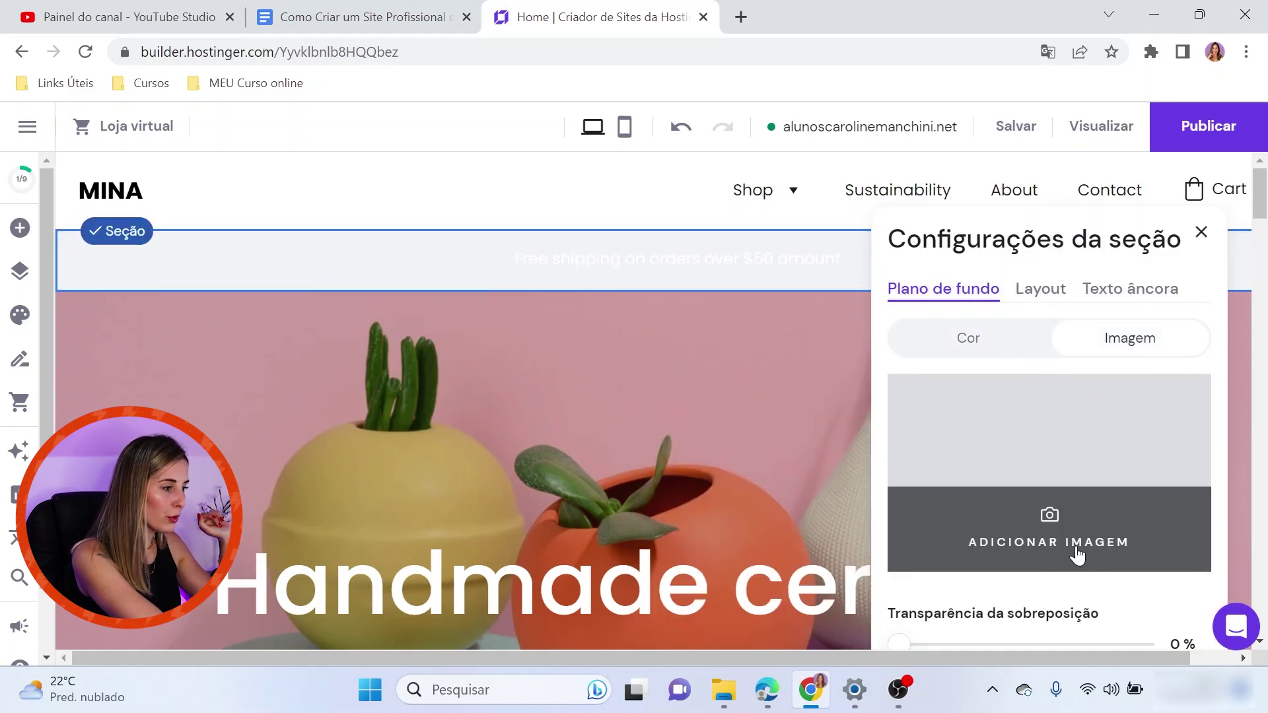
{"action": "left_click", "coordinate": [1026, 567]}
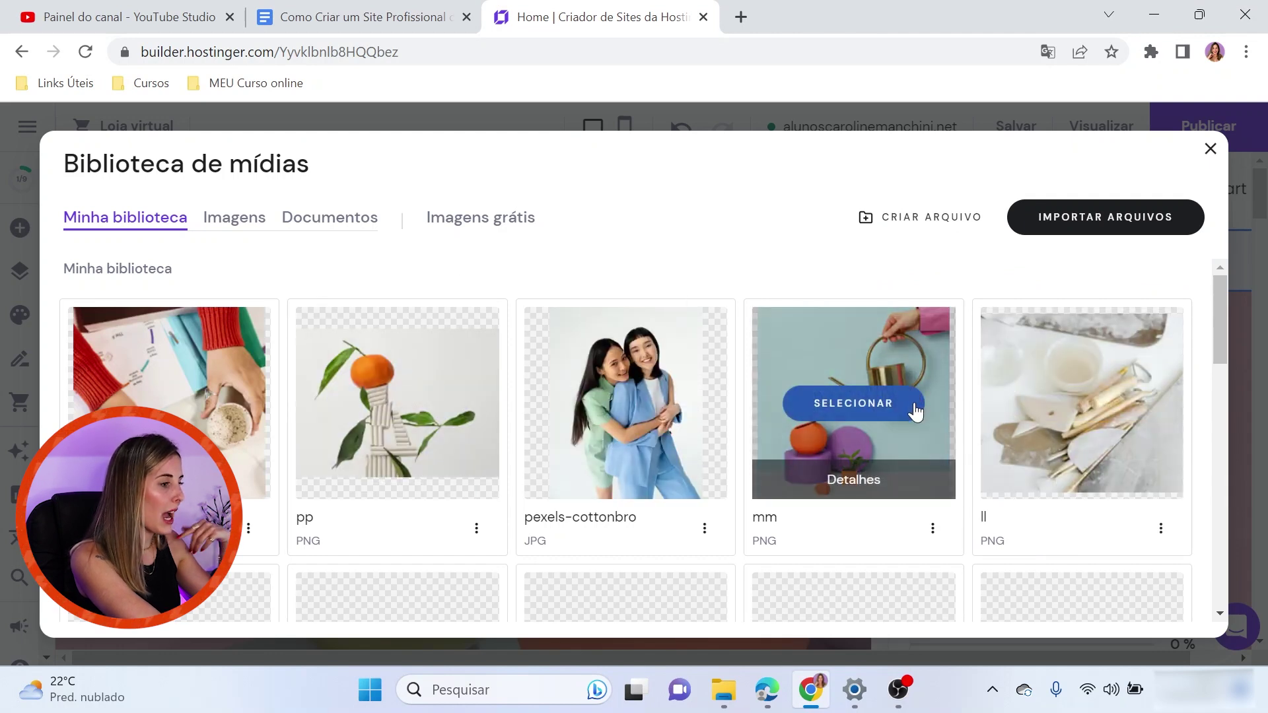
{"action": "left_click", "coordinate": [870, 422]}
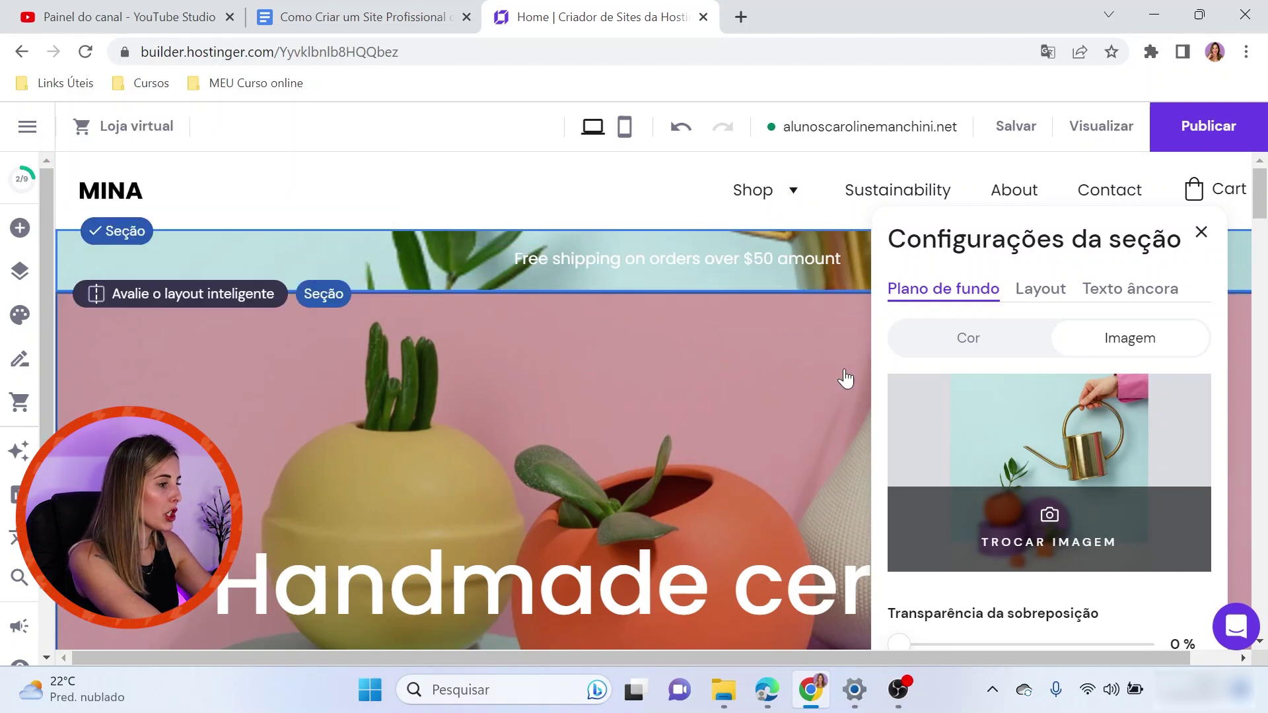
{"action": "left_click", "coordinate": [961, 340]}
{"action": "left_click", "coordinate": [1199, 434]}
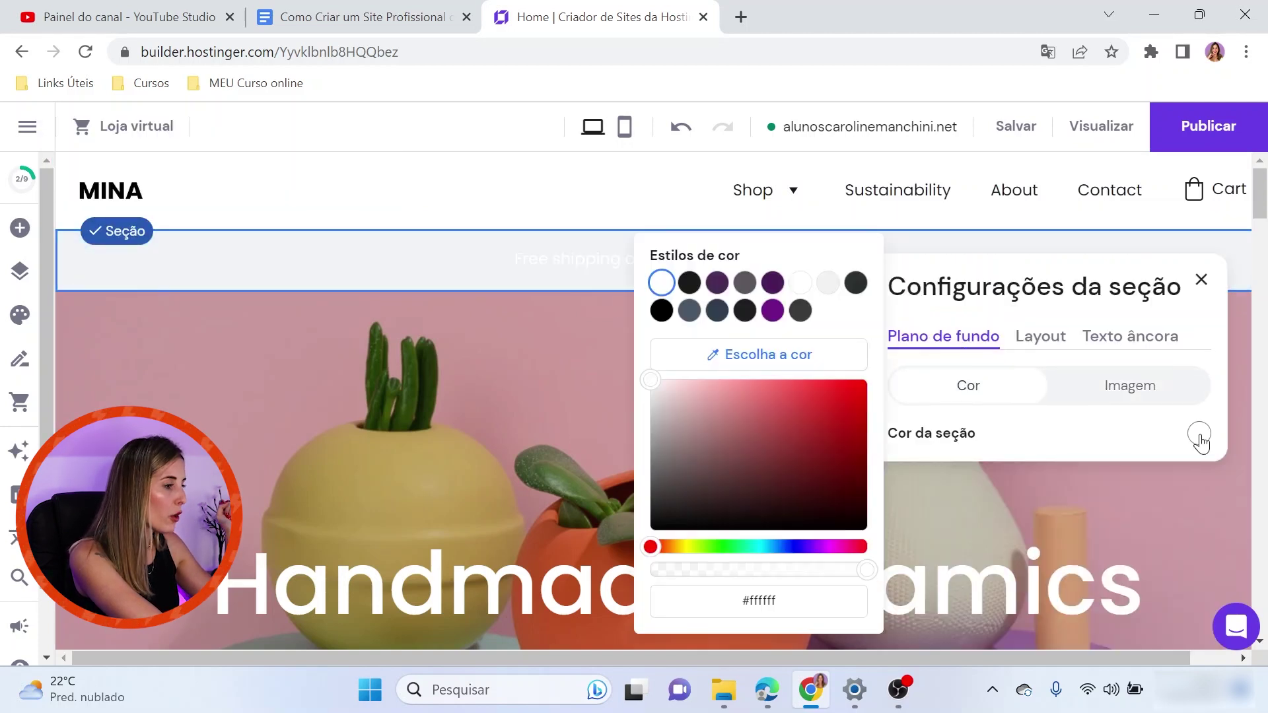
{"action": "left_click", "coordinate": [792, 421]}
{"action": "left_click", "coordinate": [808, 546]}
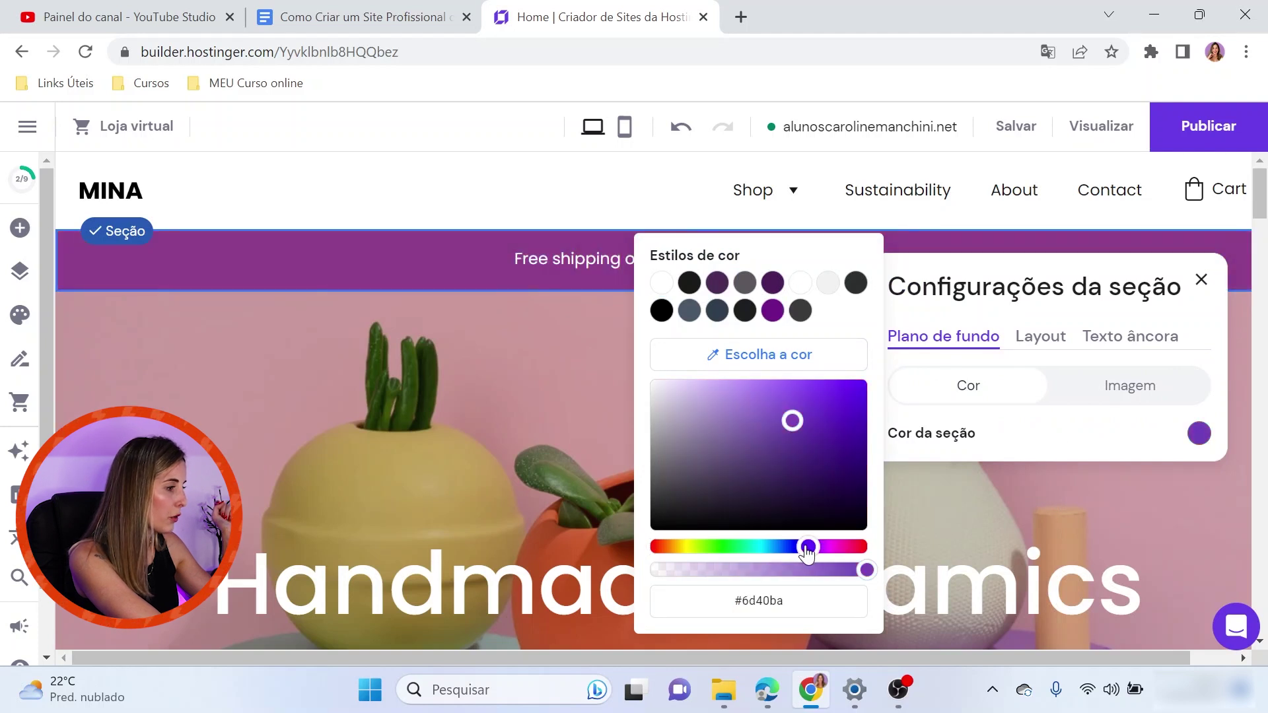
{"action": "left_click", "coordinate": [1064, 434]}
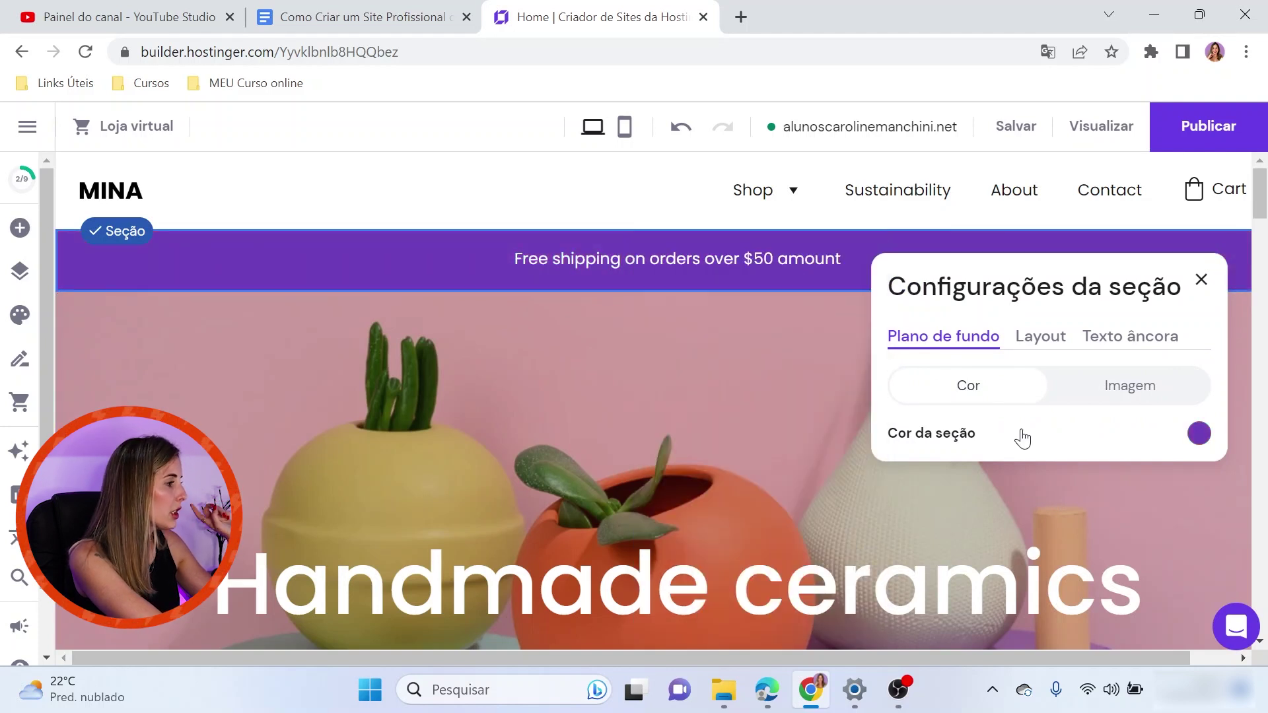
Replace the banner text with 'TESTE DE CRIAÇÃO DE SITE'
{"action": "double_click", "coordinate": [729, 259]}
{"action": "left_click_drag", "start_coordinate": [812, 260], "coordinate": [495, 232]}
{"action": "type", "text": "TESTE DE CRIAÇÃO DE SITE"}
{"action": "left_click", "coordinate": [755, 438]}
{"action": "scroll", "coordinate": [718, 428], "scroll_direction": "down", "scroll_amount": 2}
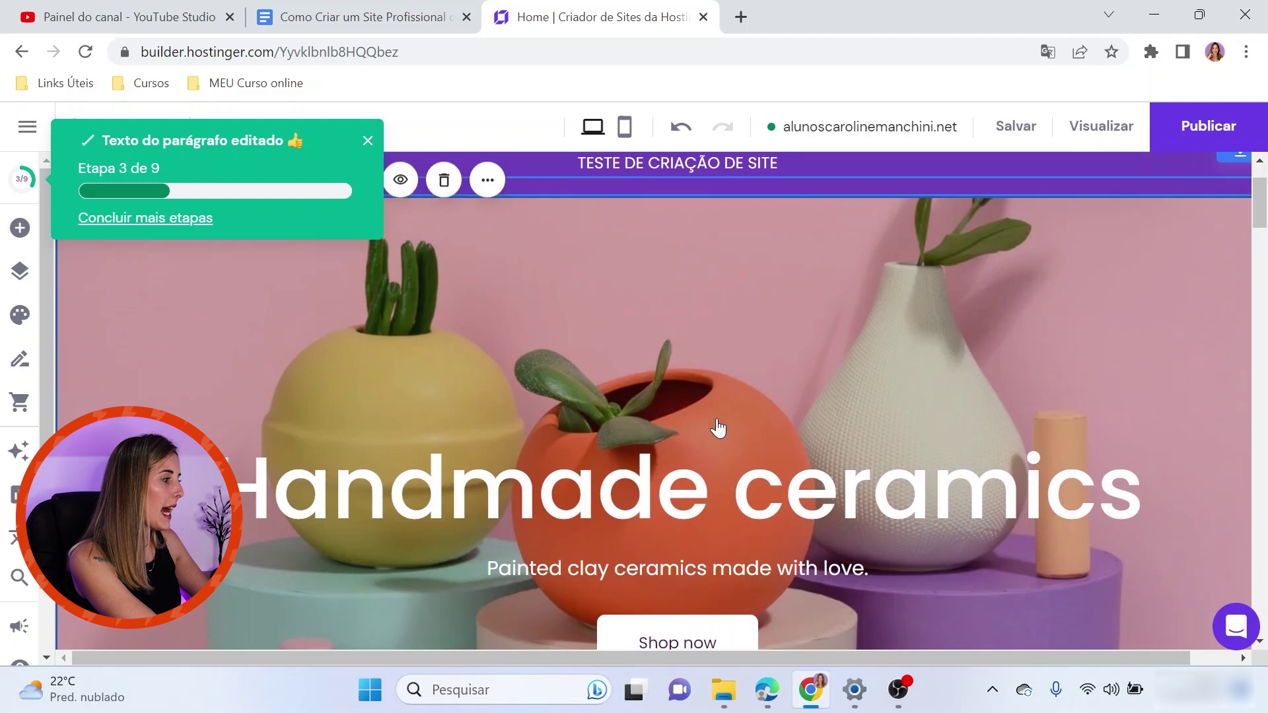
Check the connected domain details, then set the orange pp image as the hero background
{"action": "left_click", "coordinate": [779, 130]}
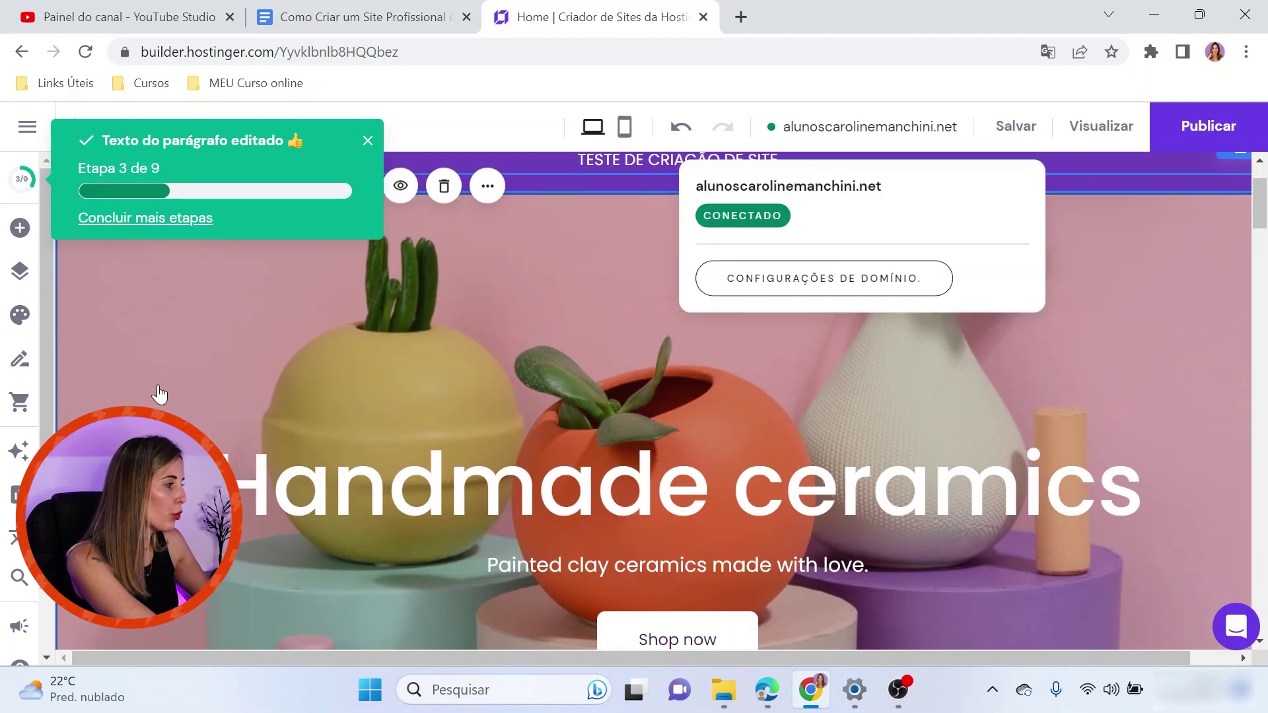
{"action": "left_click", "coordinate": [558, 291]}
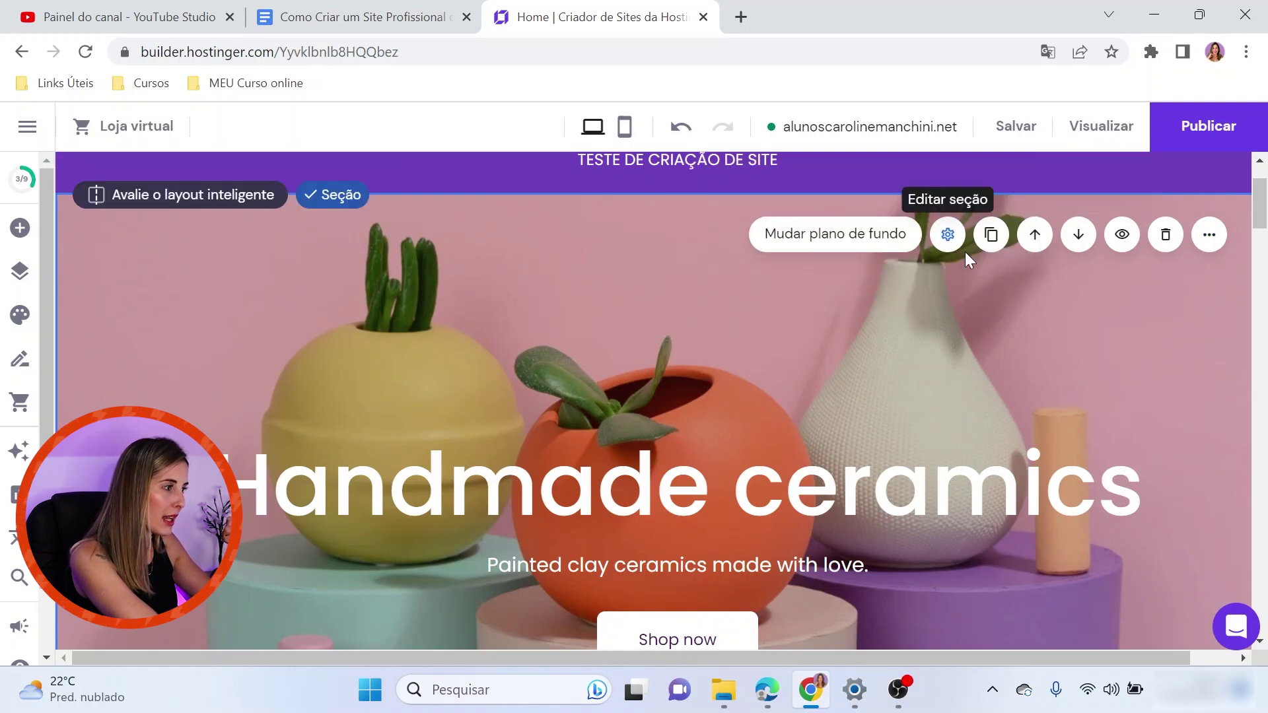
{"action": "left_click", "coordinate": [948, 235]}
{"action": "scroll", "coordinate": [1129, 458], "scroll_direction": "down", "scroll_amount": 3}
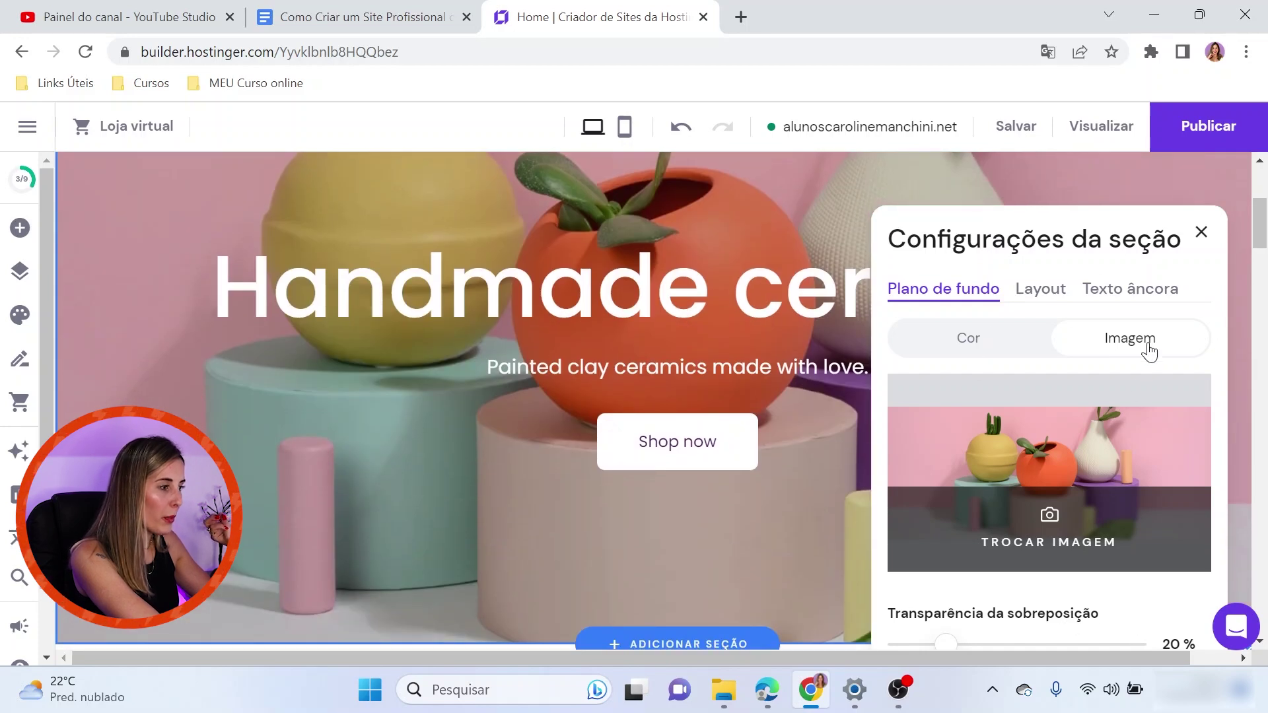
{"action": "left_click", "coordinate": [1049, 532]}
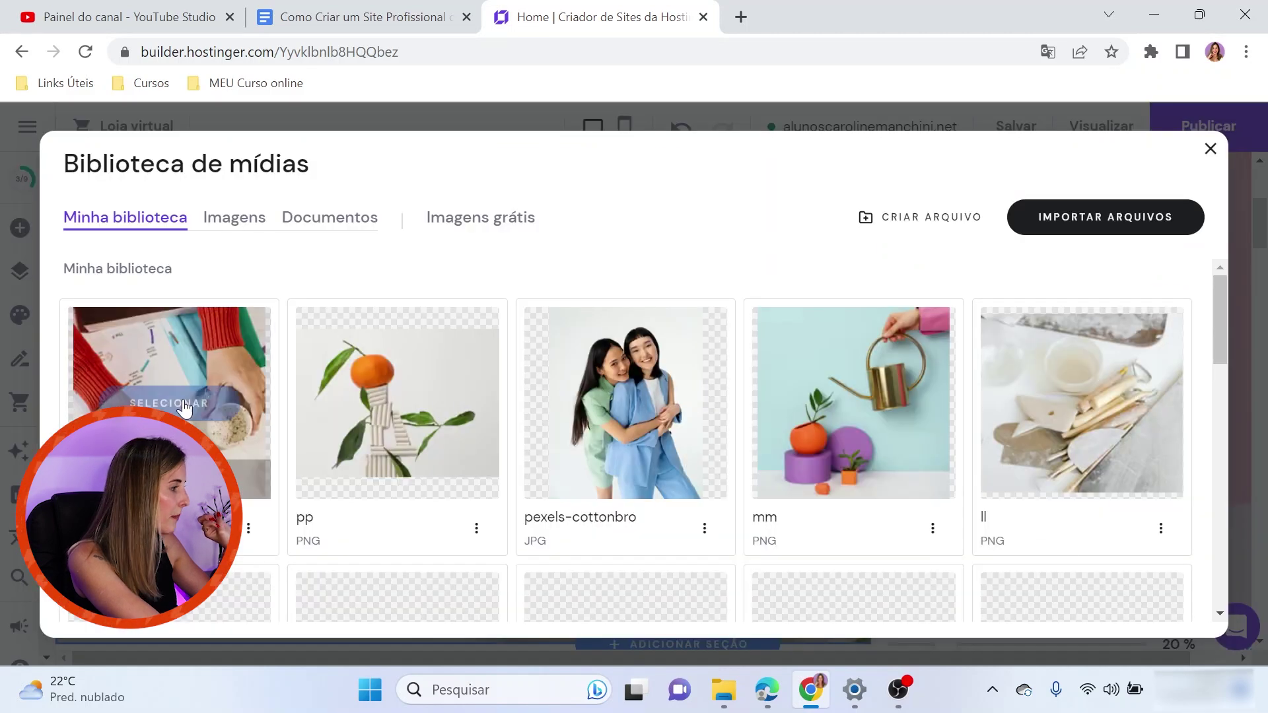
{"action": "left_click", "coordinate": [425, 354]}
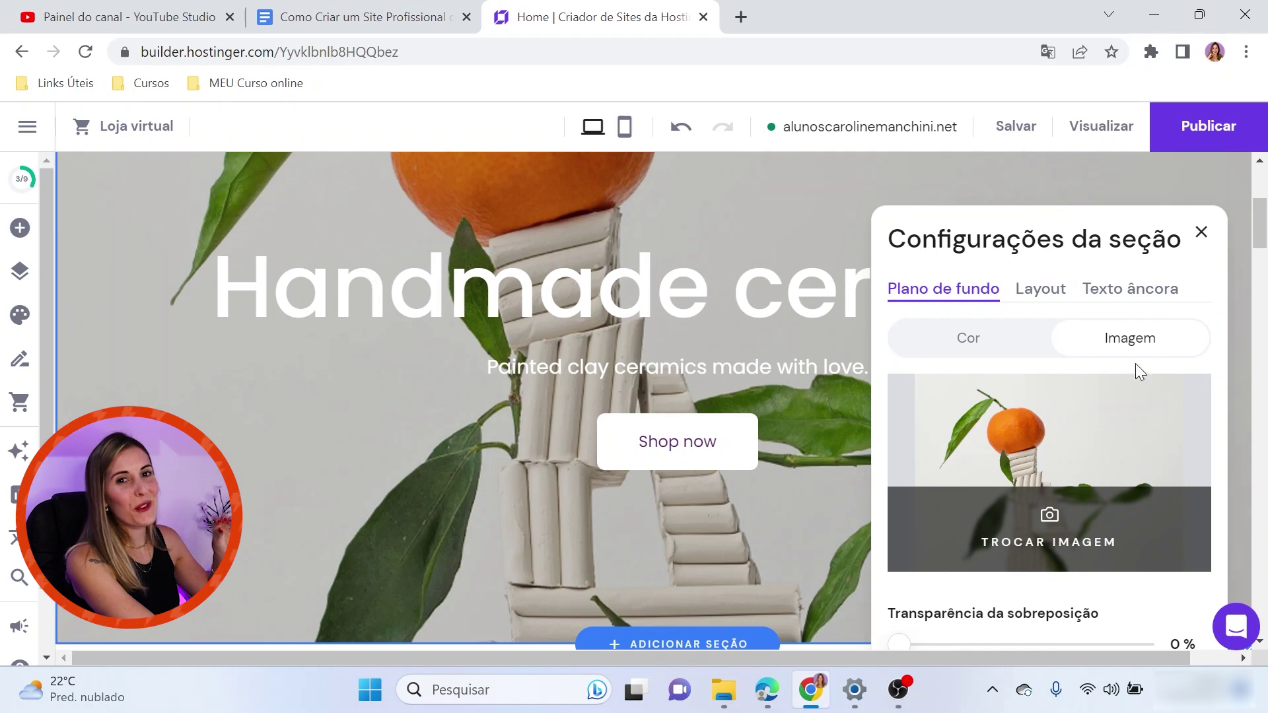
Raise the hero overlay transparency to 57% to darken the image
{"action": "scroll", "coordinate": [1232, 469], "scroll_direction": "down", "scroll_amount": 2}
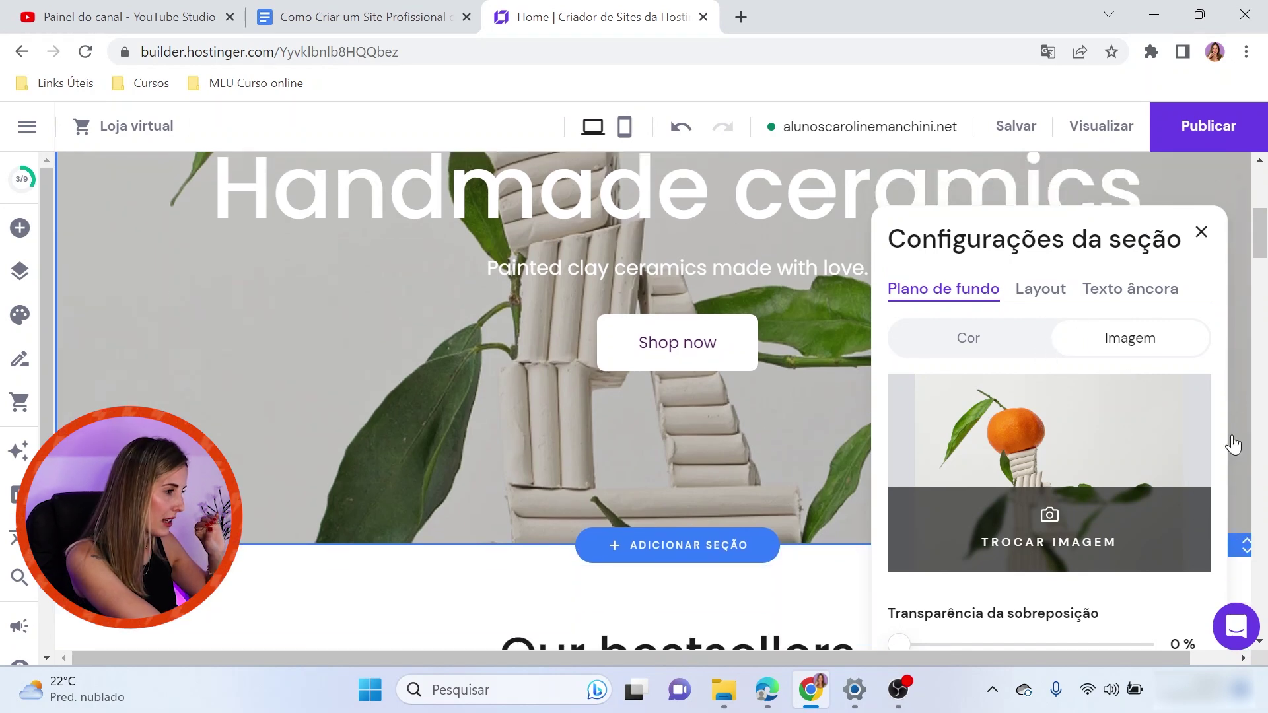
{"action": "scroll", "coordinate": [903, 643], "scroll_direction": "down", "scroll_amount": 5}
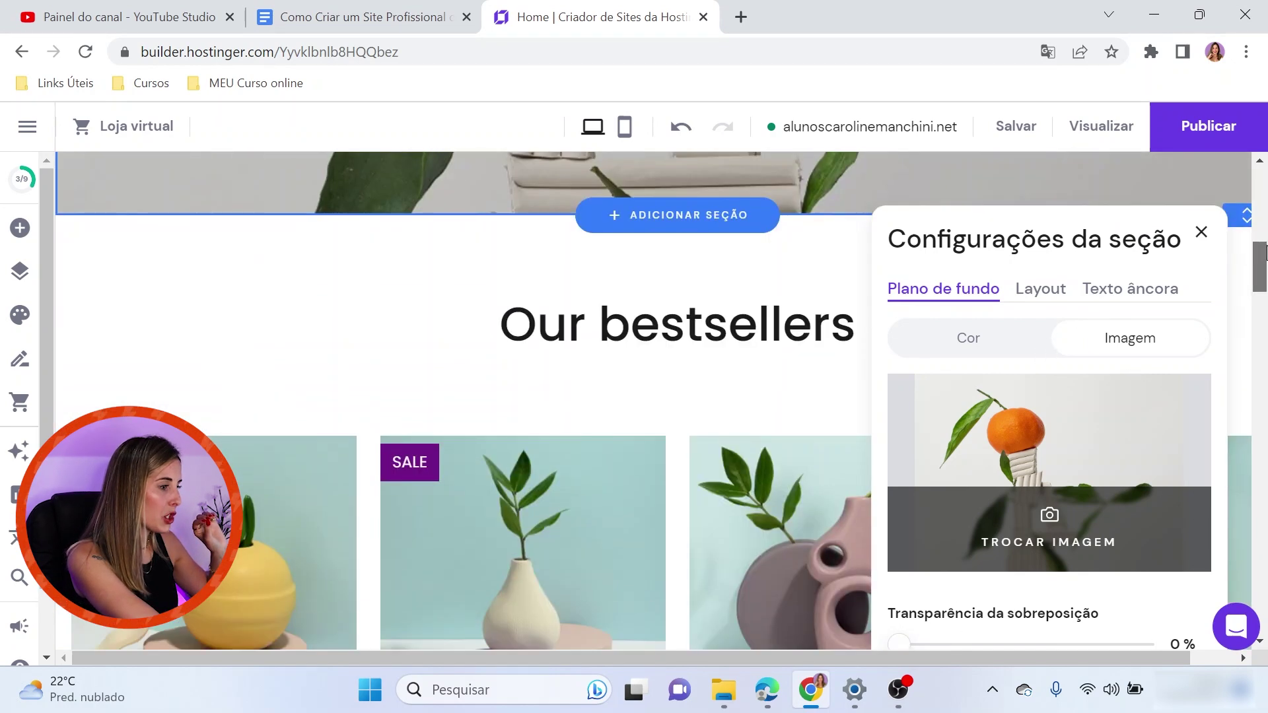
{"action": "scroll", "coordinate": [1002, 621], "scroll_direction": "up", "scroll_amount": 5}
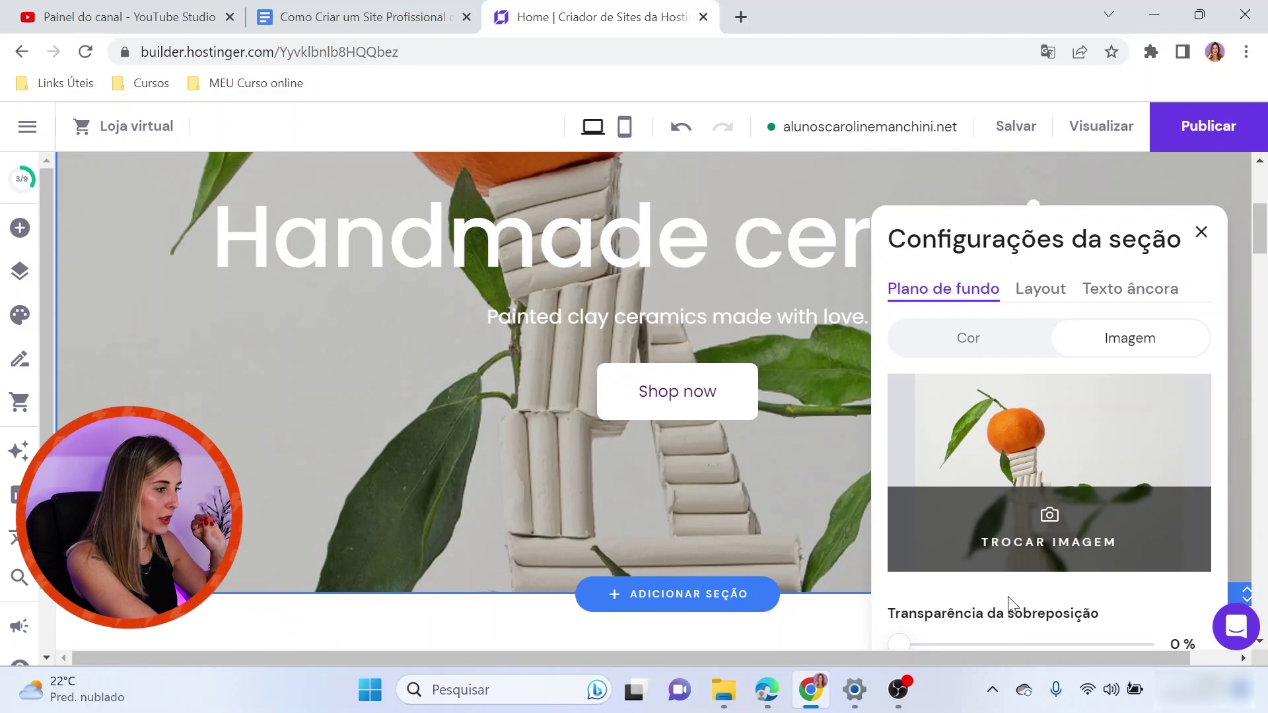
{"action": "left_click_drag", "start_coordinate": [905, 640], "coordinate": [1034, 614]}
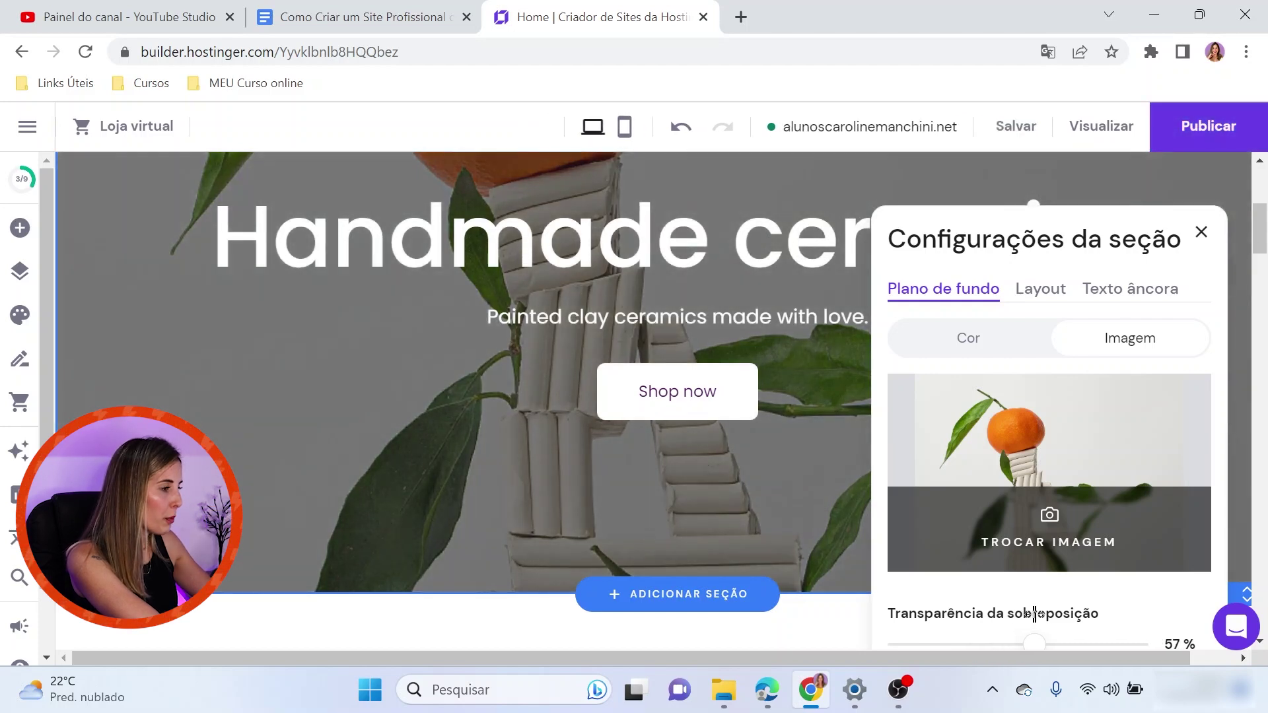
Select the entire Handmade ceramics hero heading text
{"action": "left_click", "coordinate": [347, 263]}
{"action": "double_click", "coordinate": [412, 253]}
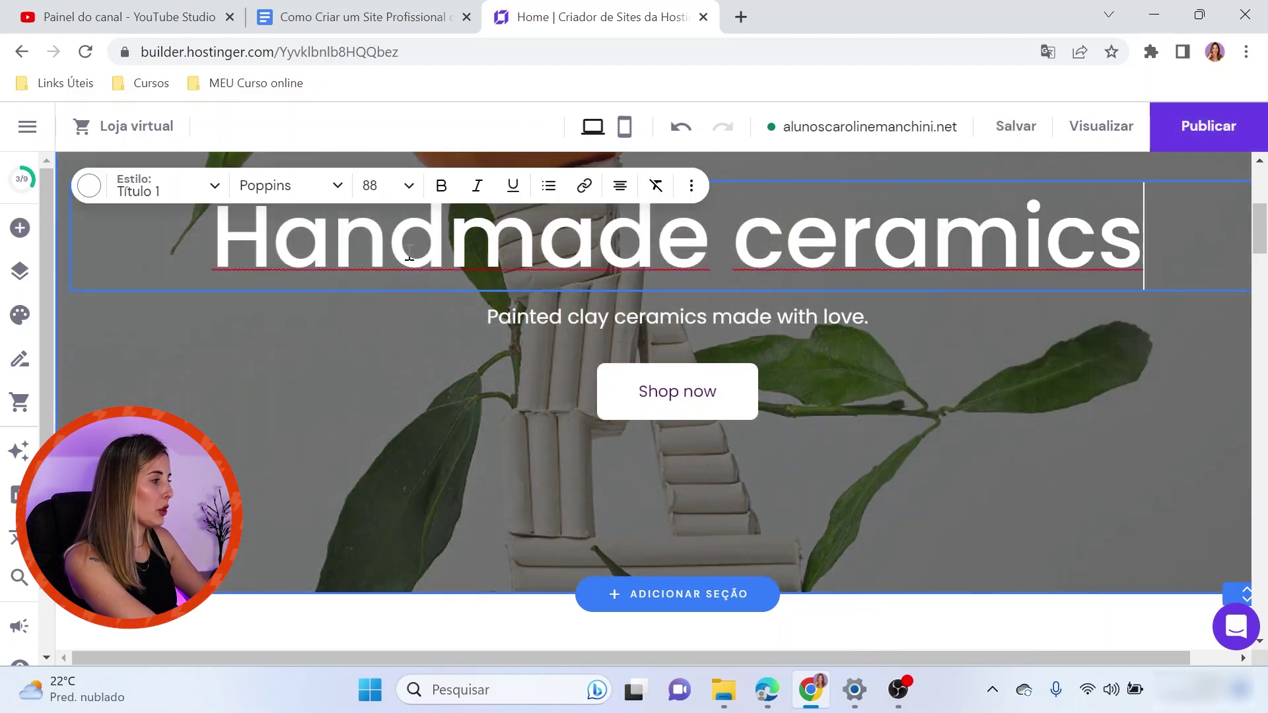
{"action": "triple_click", "coordinate": [413, 253]}
{"action": "left_click", "coordinate": [1154, 241]}
{"action": "triple_click", "coordinate": [948, 236]}
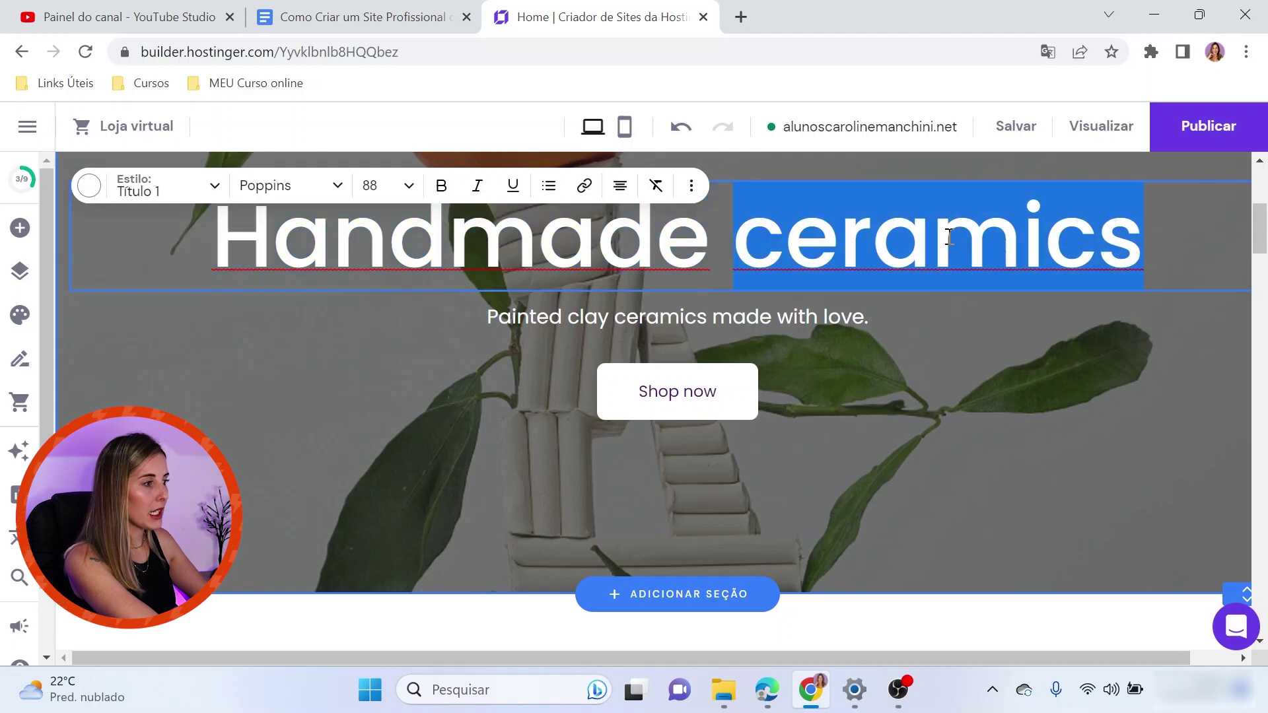
{"action": "left_click_drag", "start_coordinate": [1144, 244], "coordinate": [235, 258]}
{"action": "left_click", "coordinate": [575, 231]}
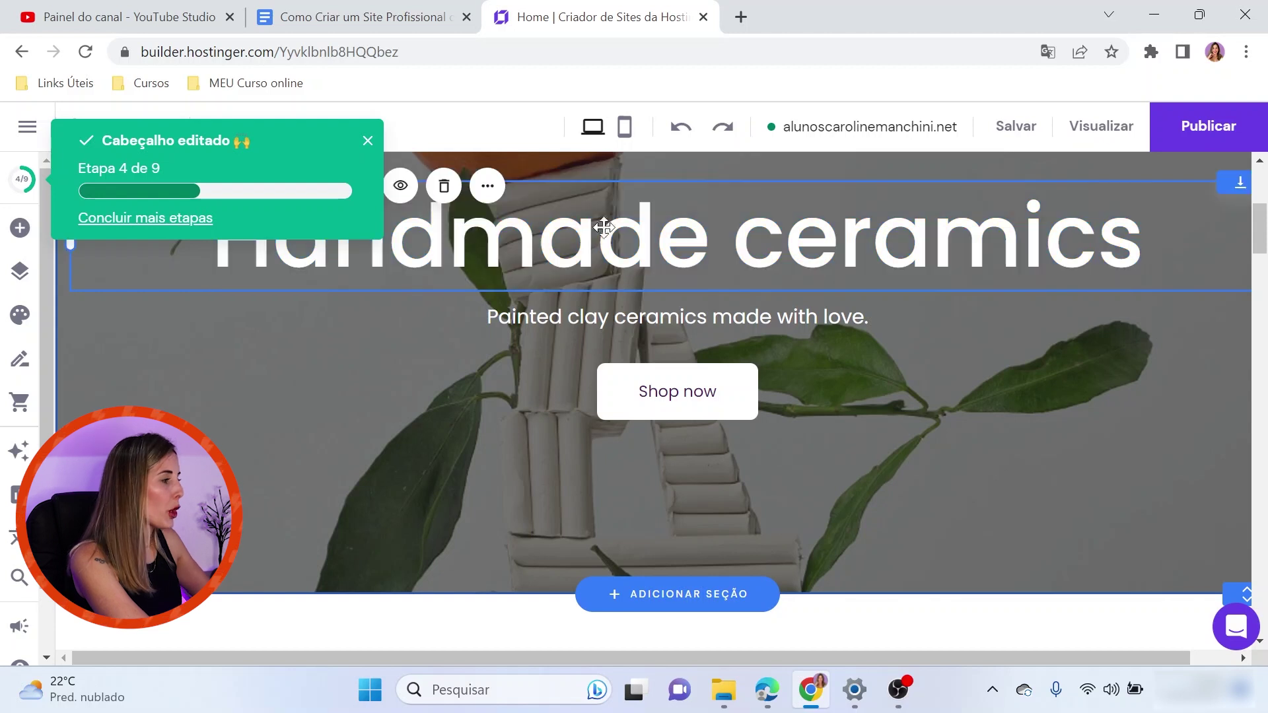
{"action": "triple_click", "coordinate": [598, 243]}
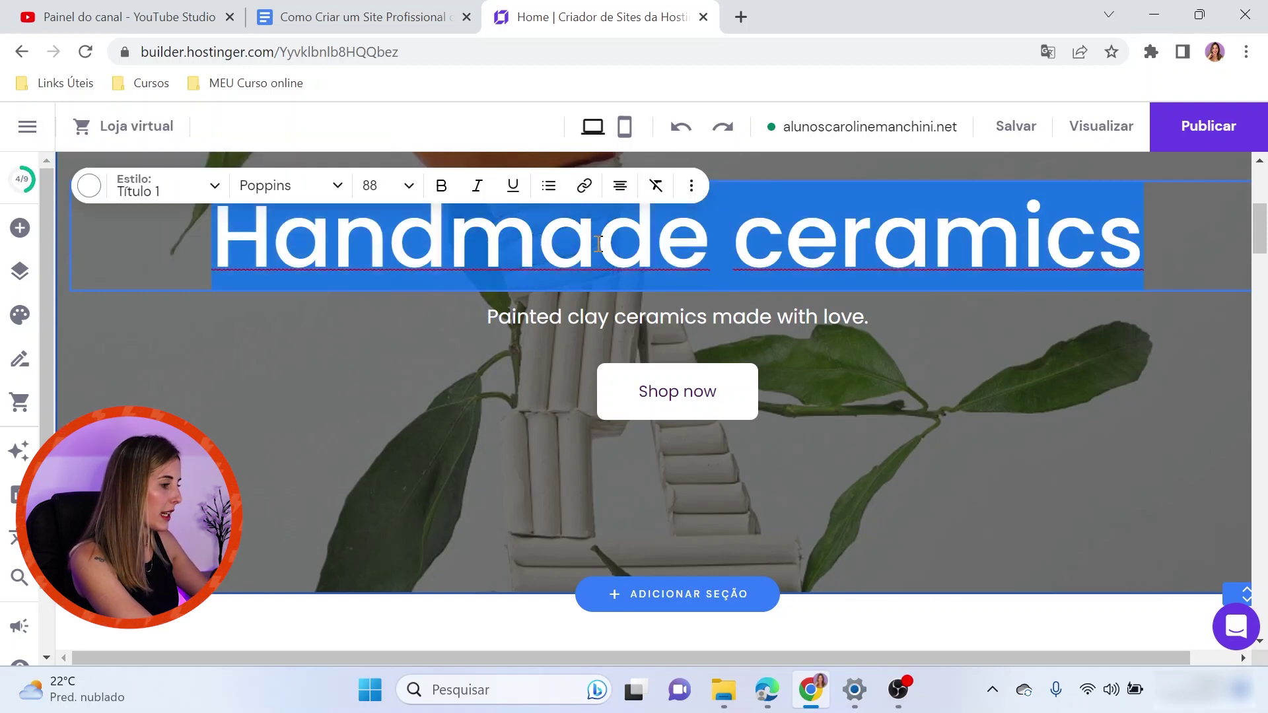
Type 'Arquiteta' followed by the architect's full name as the new heading
{"action": "key", "text": "Caps_Lock"}
{"action": "type", "text": "ar"}
{"action": "key", "text": "Caps_Lock"}
{"action": "key", "text": "BackSpace"}
{"action": "key", "text": "BackSpace"}
{"action": "type", "text": "A"}
{"action": "key", "text": "Caps_Lock"}
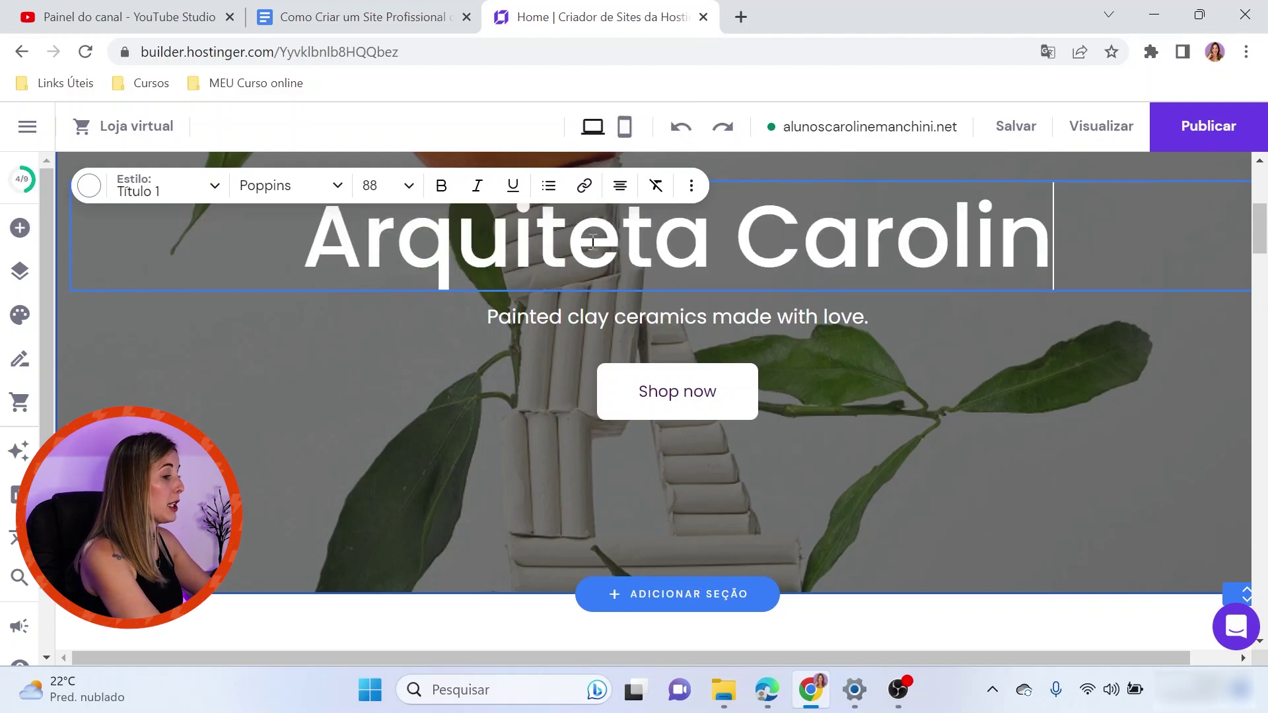
{"action": "left_click_drag", "start_coordinate": [238, 222], "coordinate": [889, 344]}
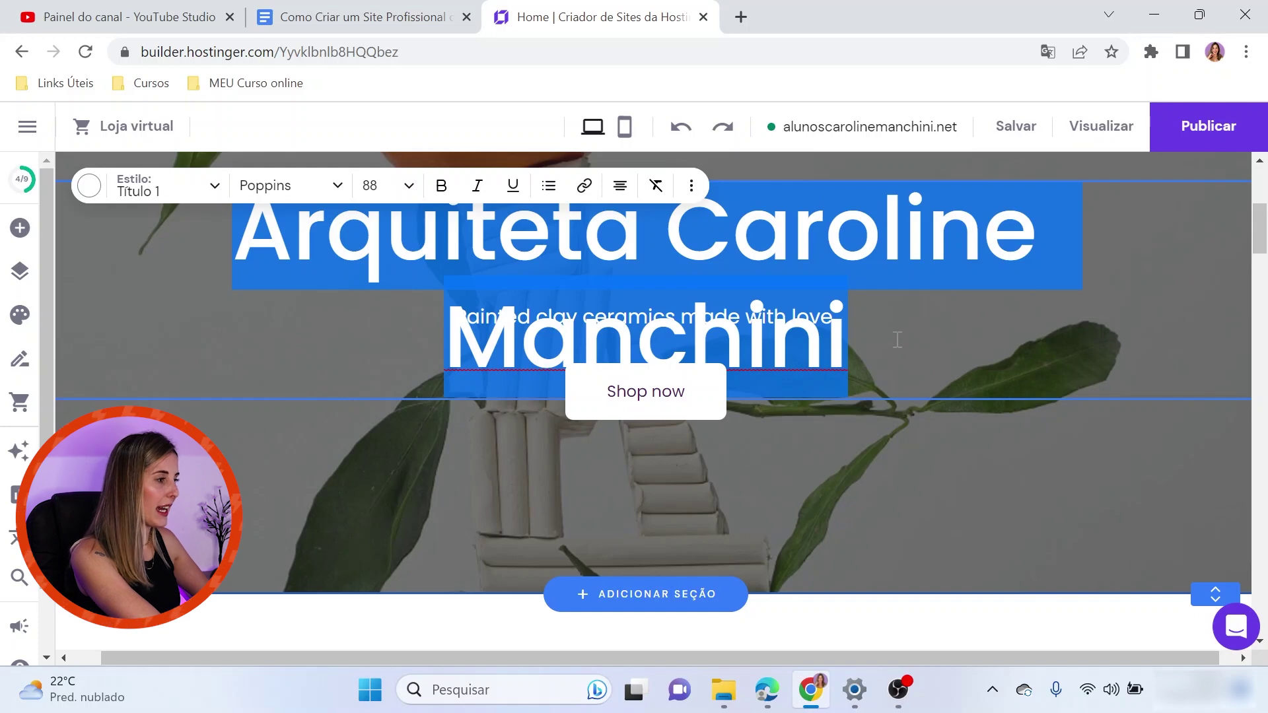
Shrink the heading to font size 64 and try the Source Sans Pro font
{"action": "left_click", "coordinate": [409, 188]}
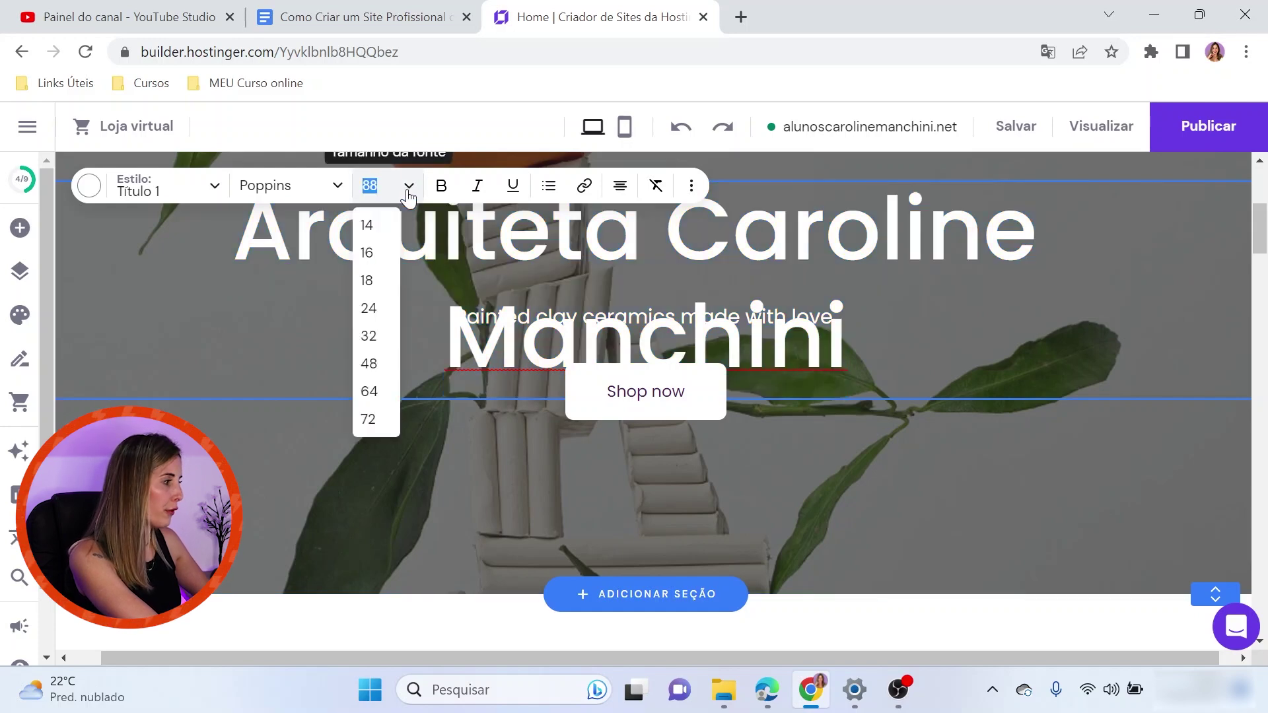
{"action": "left_click", "coordinate": [371, 394]}
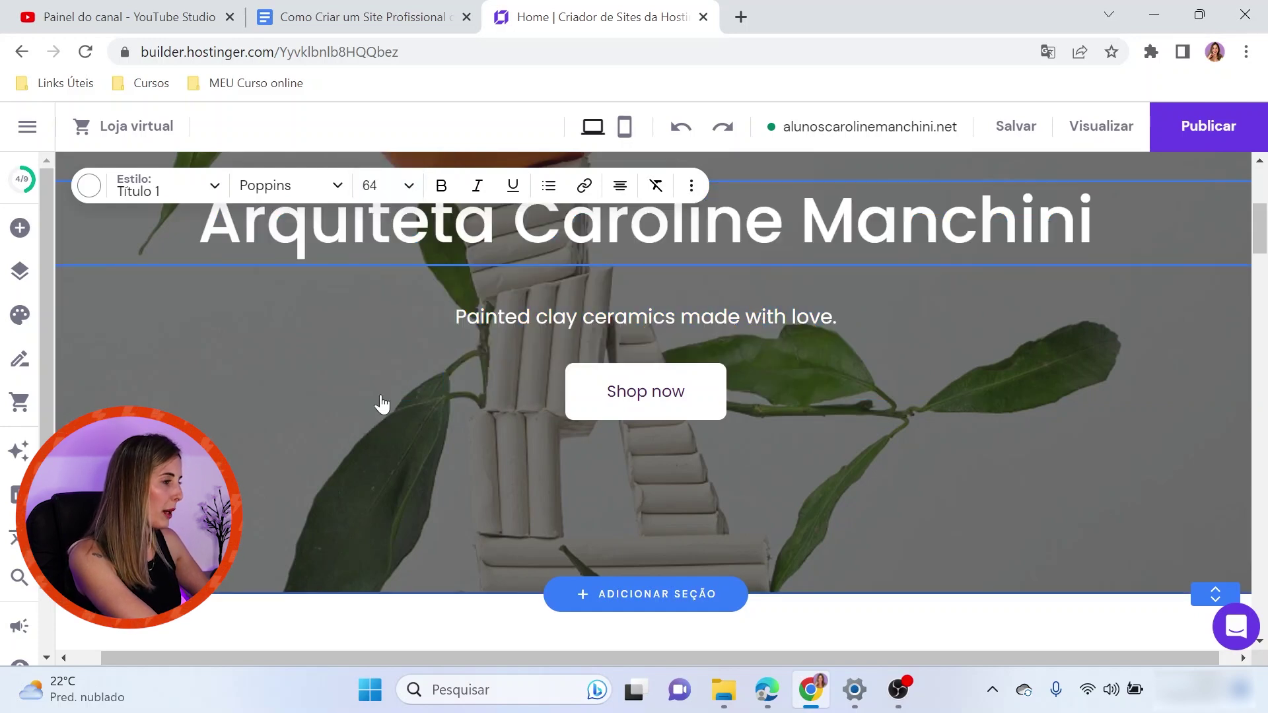
{"action": "triple_click", "coordinate": [316, 208]}
{"action": "left_click", "coordinate": [330, 187]}
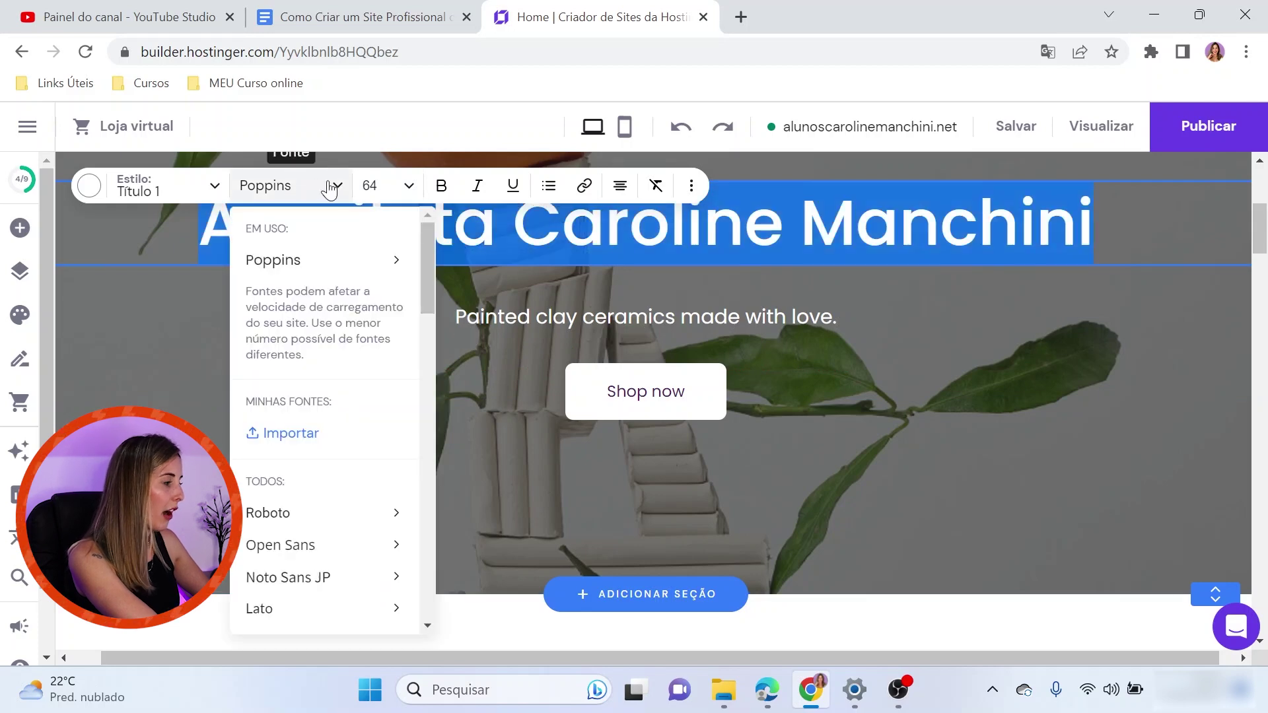
{"action": "scroll", "coordinate": [322, 502], "scroll_direction": "down", "scroll_amount": 5}
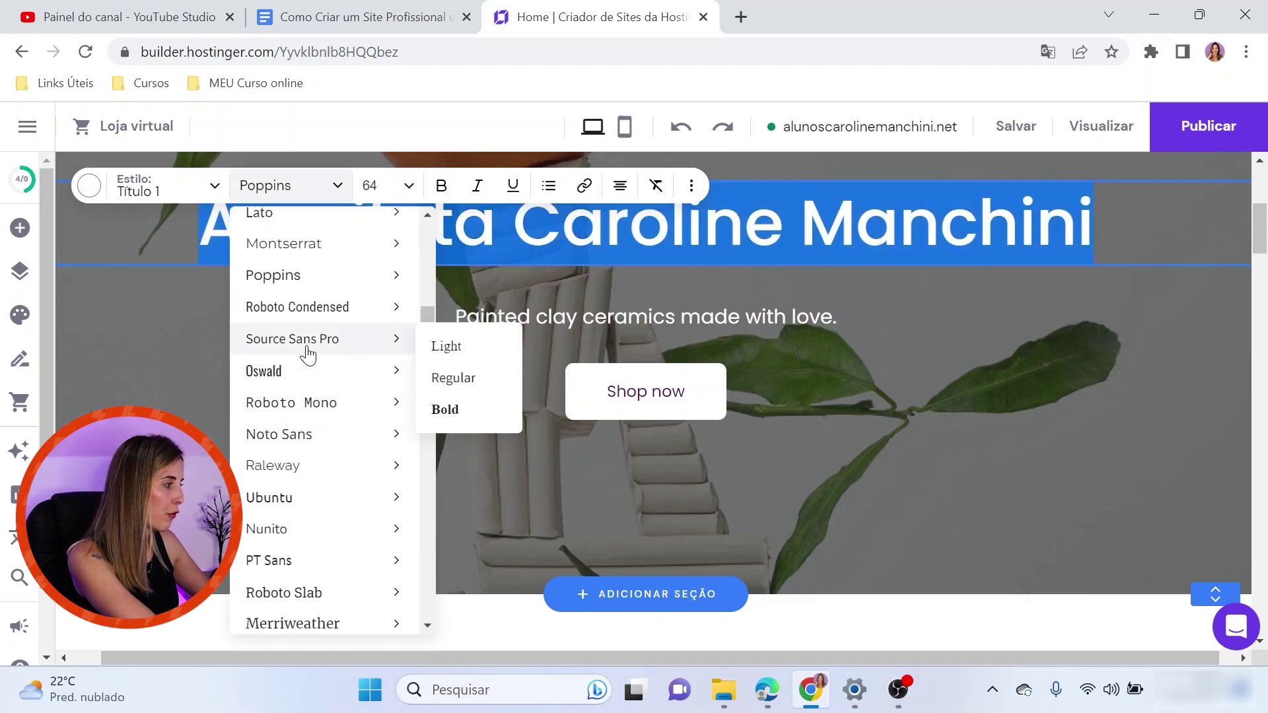
{"action": "left_click", "coordinate": [306, 355]}
{"action": "left_click", "coordinate": [405, 224]}
Apply the Título 2 text style to the heading after briefly trying Título 3
{"action": "left_click_drag", "start_coordinate": [1017, 203], "coordinate": [155, 214]}
{"action": "left_click", "coordinate": [215, 188]}
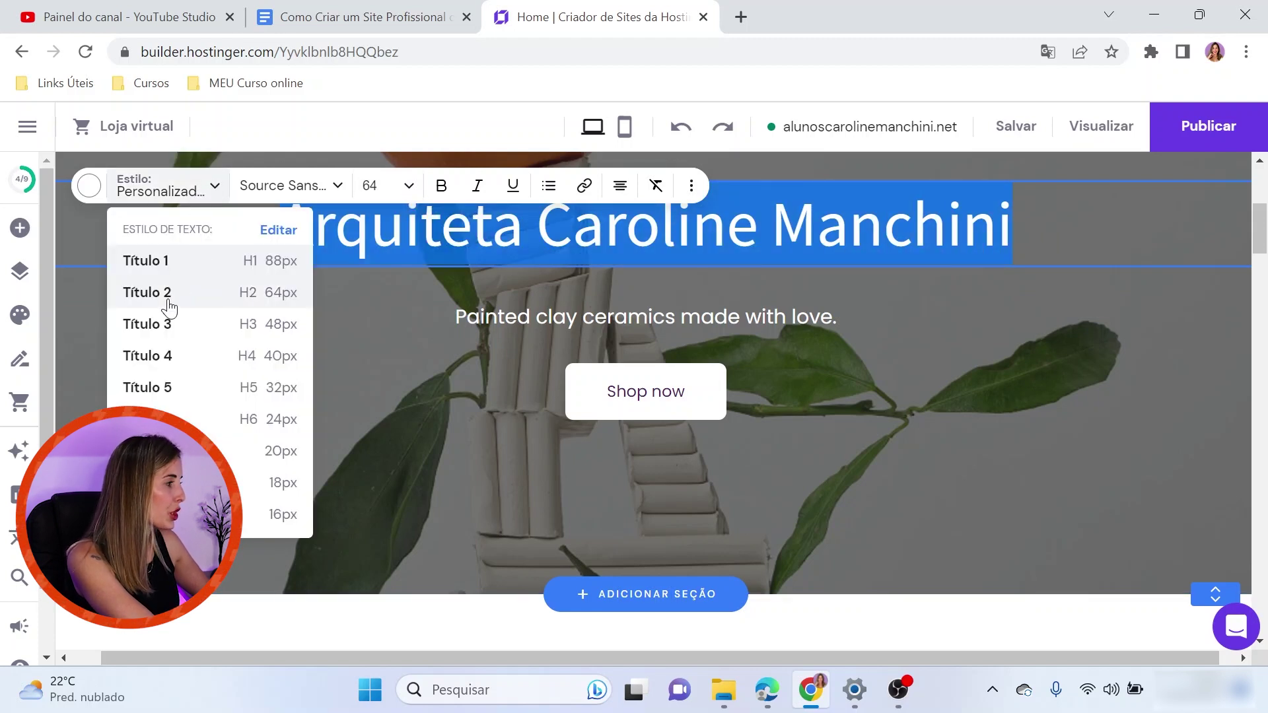
{"action": "left_click", "coordinate": [170, 305]}
{"action": "left_click", "coordinate": [215, 188]}
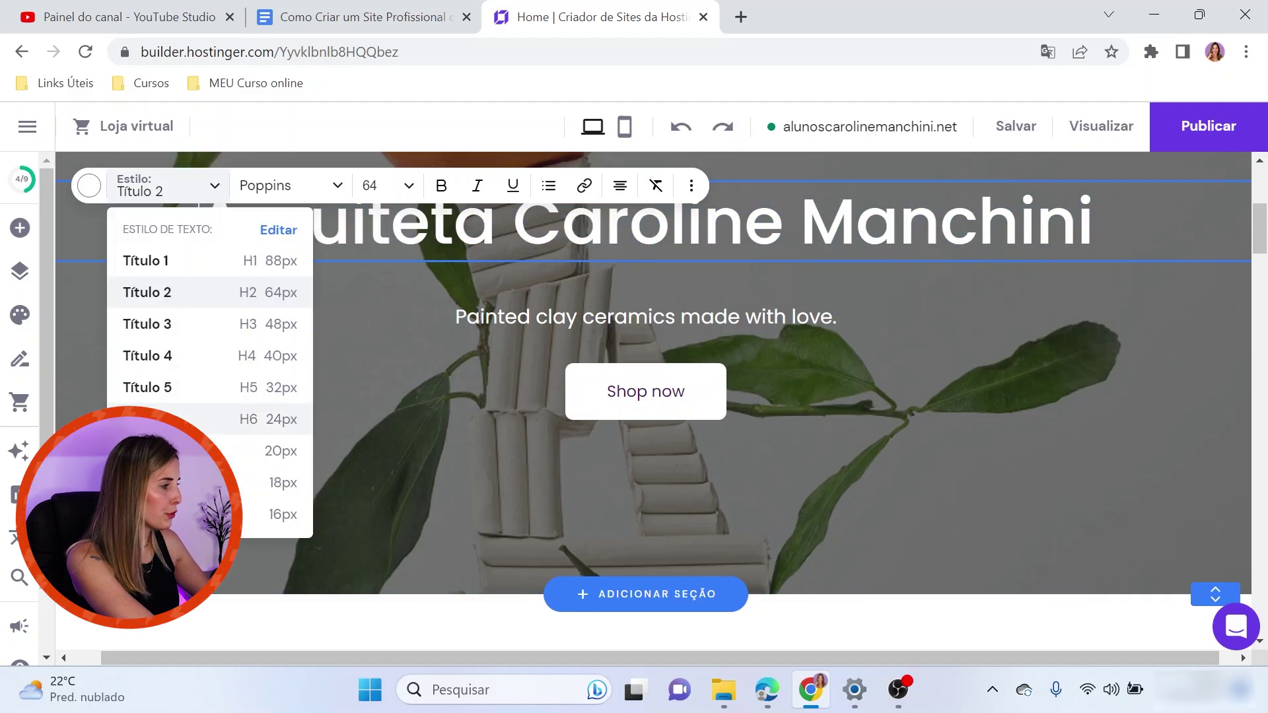
{"action": "left_click", "coordinate": [182, 325]}
{"action": "left_click", "coordinate": [209, 191]}
{"action": "left_click", "coordinate": [163, 292]}
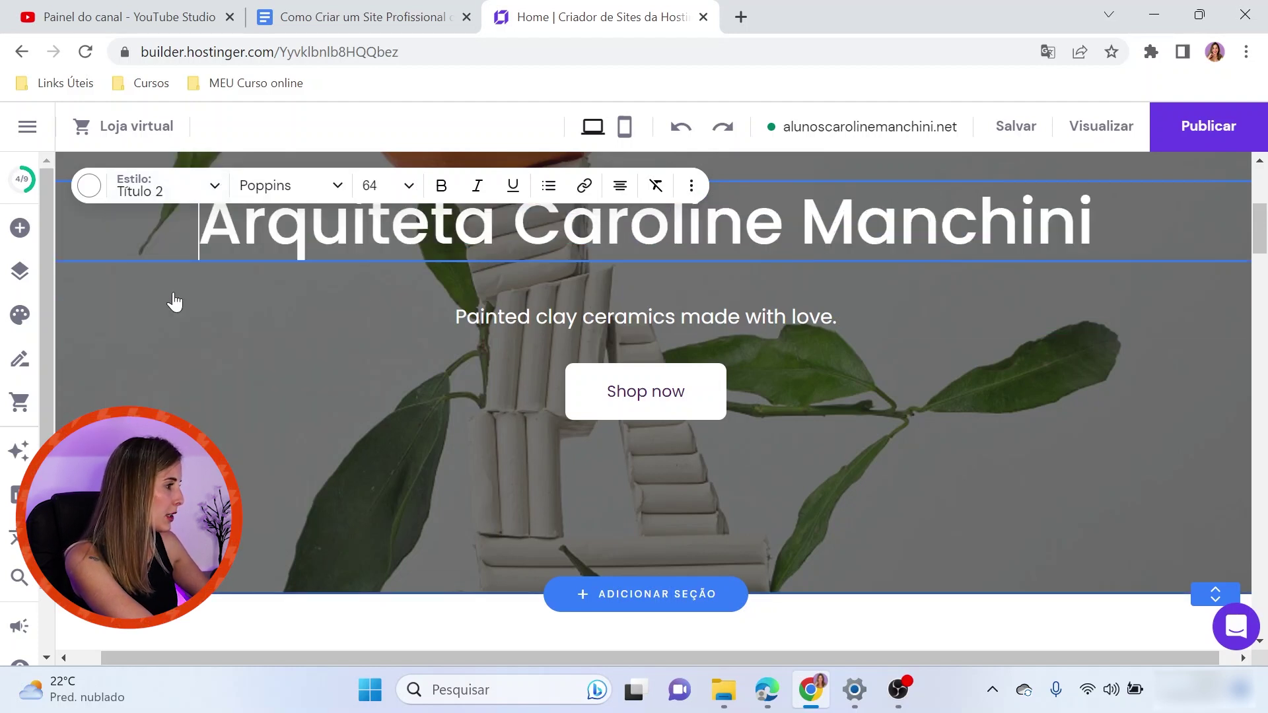
Make the heading bold, leaving it non-italic
{"action": "left_click", "coordinate": [440, 191]}
{"action": "triple_click", "coordinate": [983, 198]}
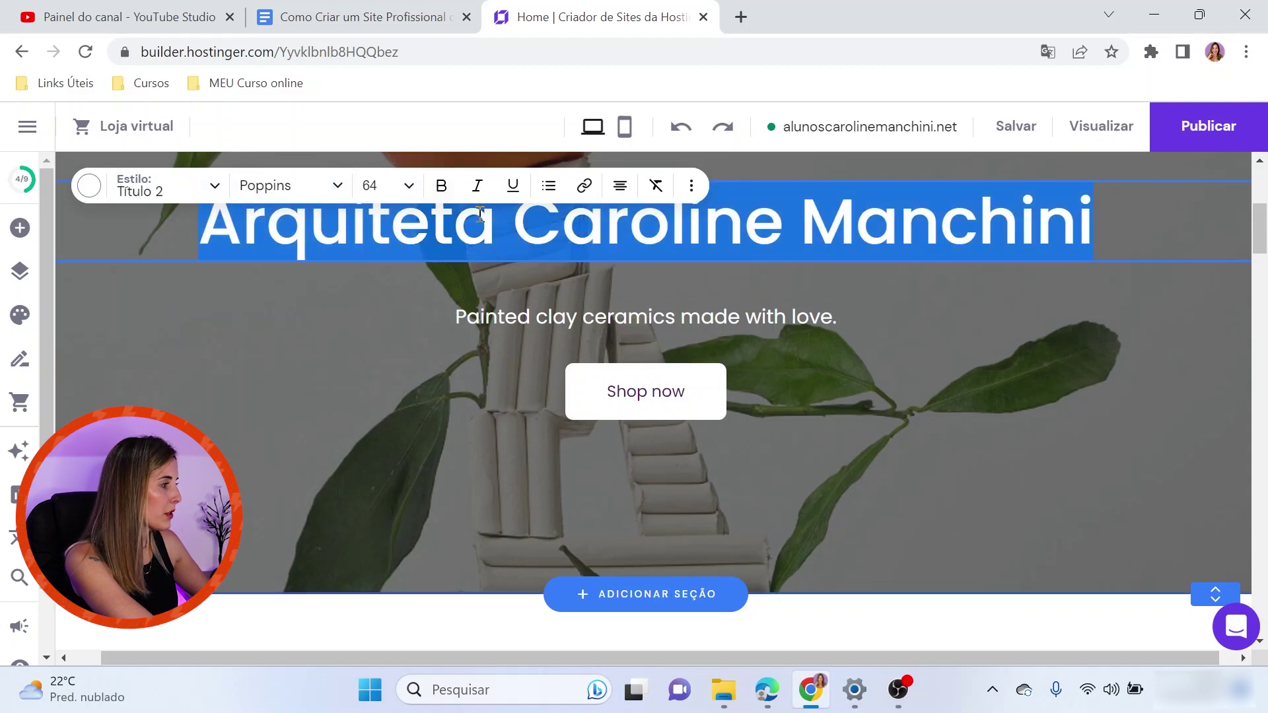
{"action": "key", "text": "ctrl+b"}
{"action": "triple_click", "coordinate": [984, 198]}
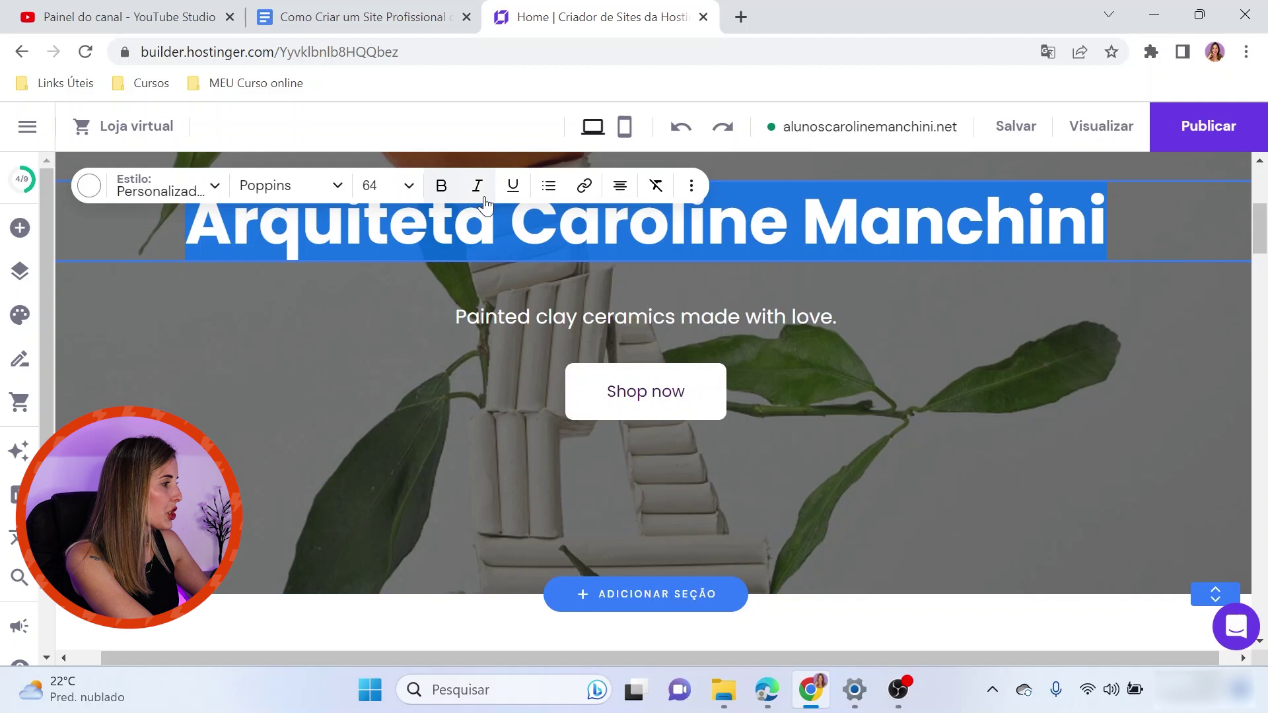
{"action": "left_click", "coordinate": [478, 188]}
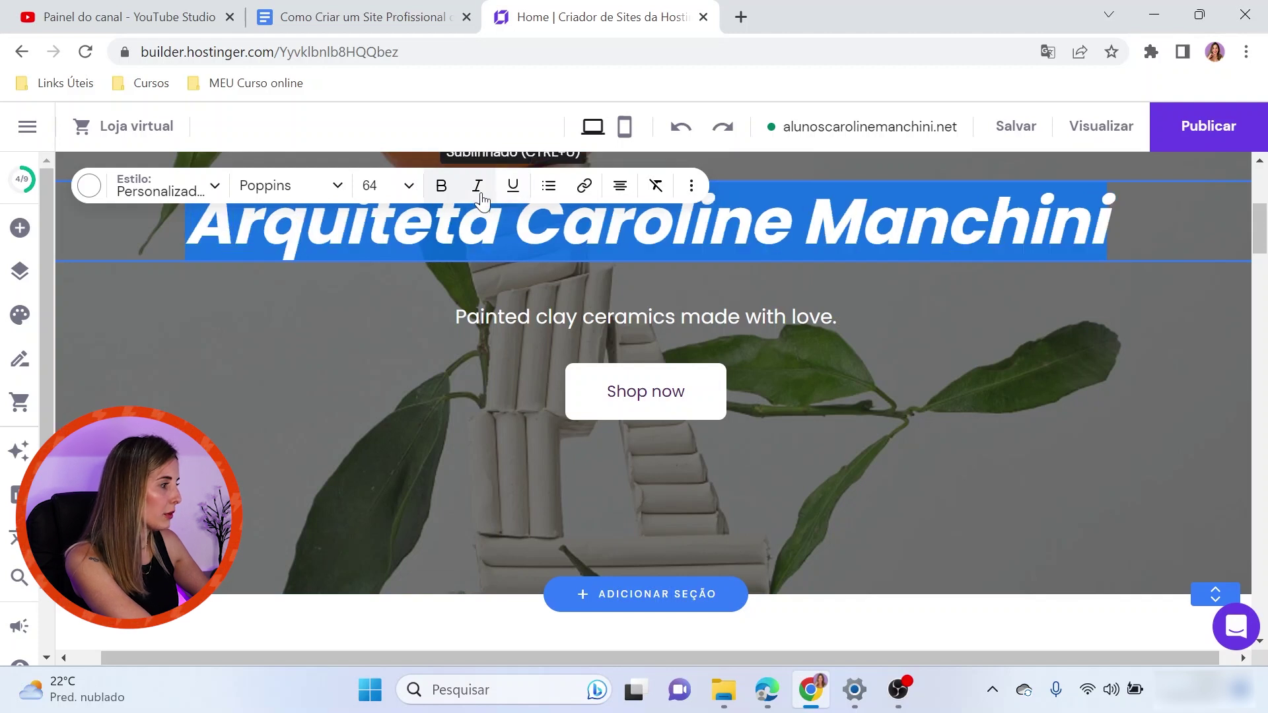
{"action": "left_click", "coordinate": [479, 190]}
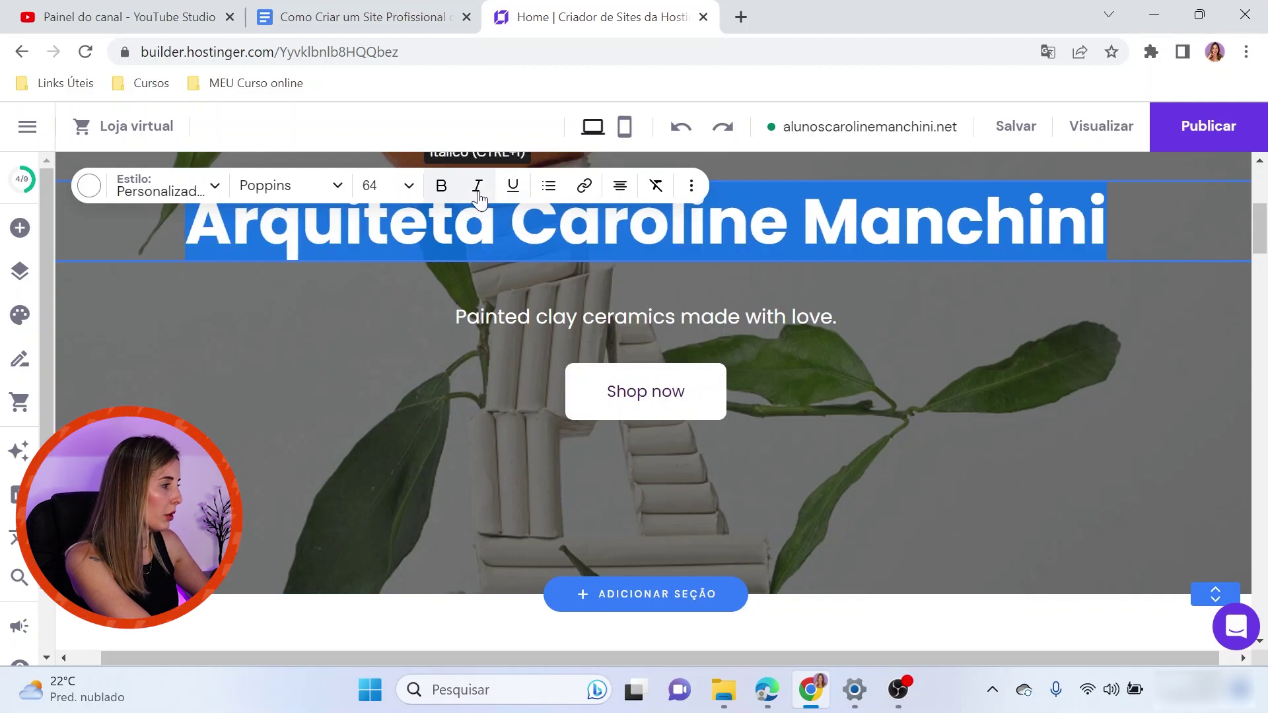
Add a bullet to the heading and close the link settings without adding a link
{"action": "left_click", "coordinate": [549, 187]}
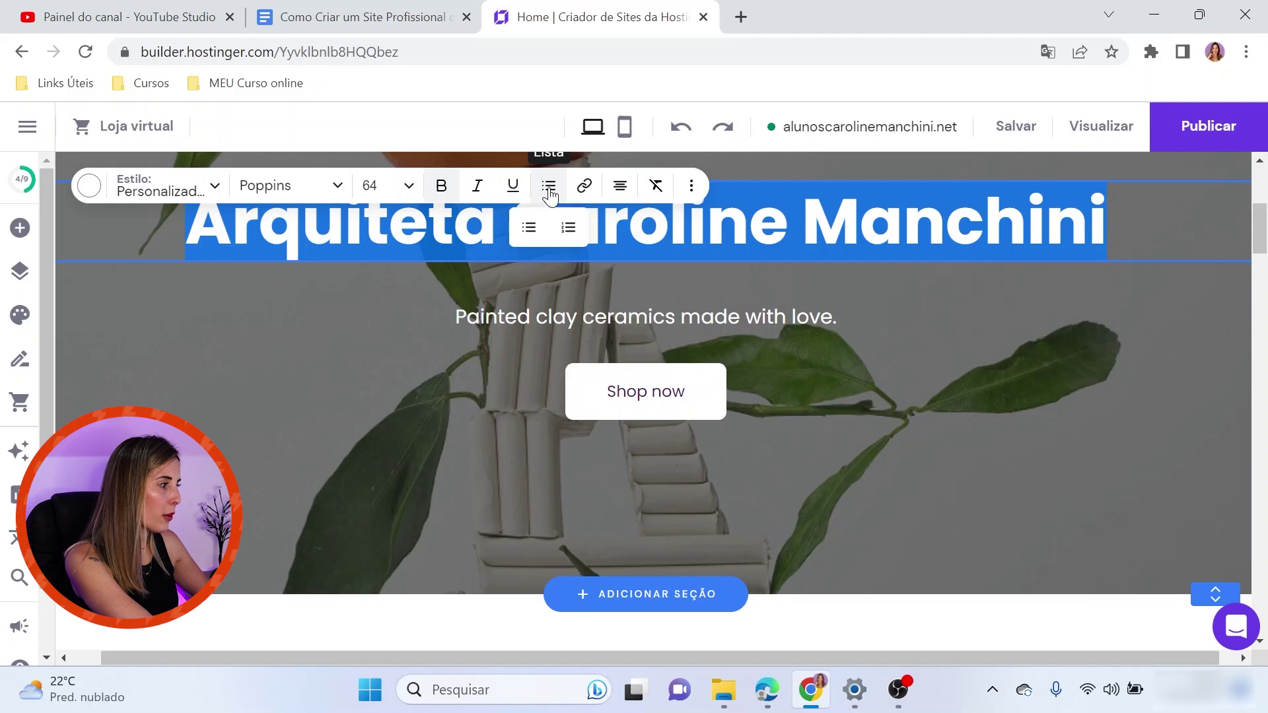
{"action": "left_click", "coordinate": [528, 227]}
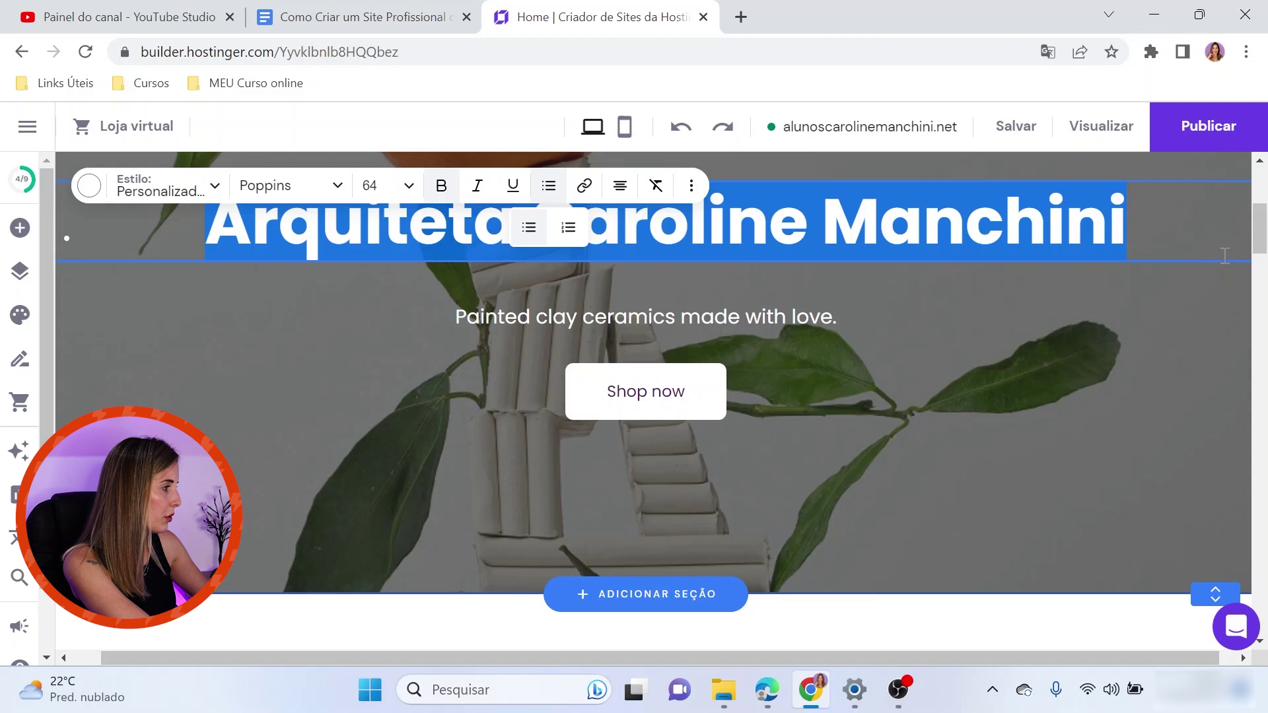
{"action": "left_click", "coordinate": [583, 191]}
{"action": "left_click", "coordinate": [806, 358]}
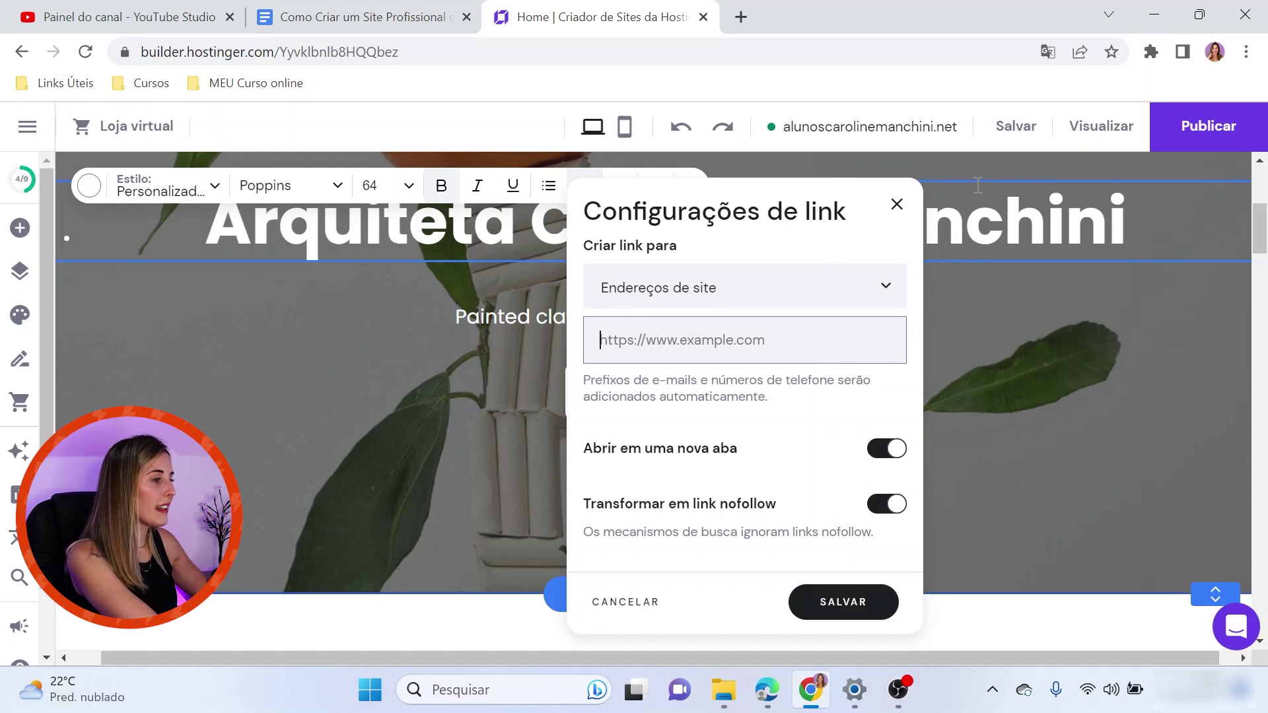
{"action": "left_click", "coordinate": [796, 228]}
{"action": "left_click", "coordinate": [896, 205]}
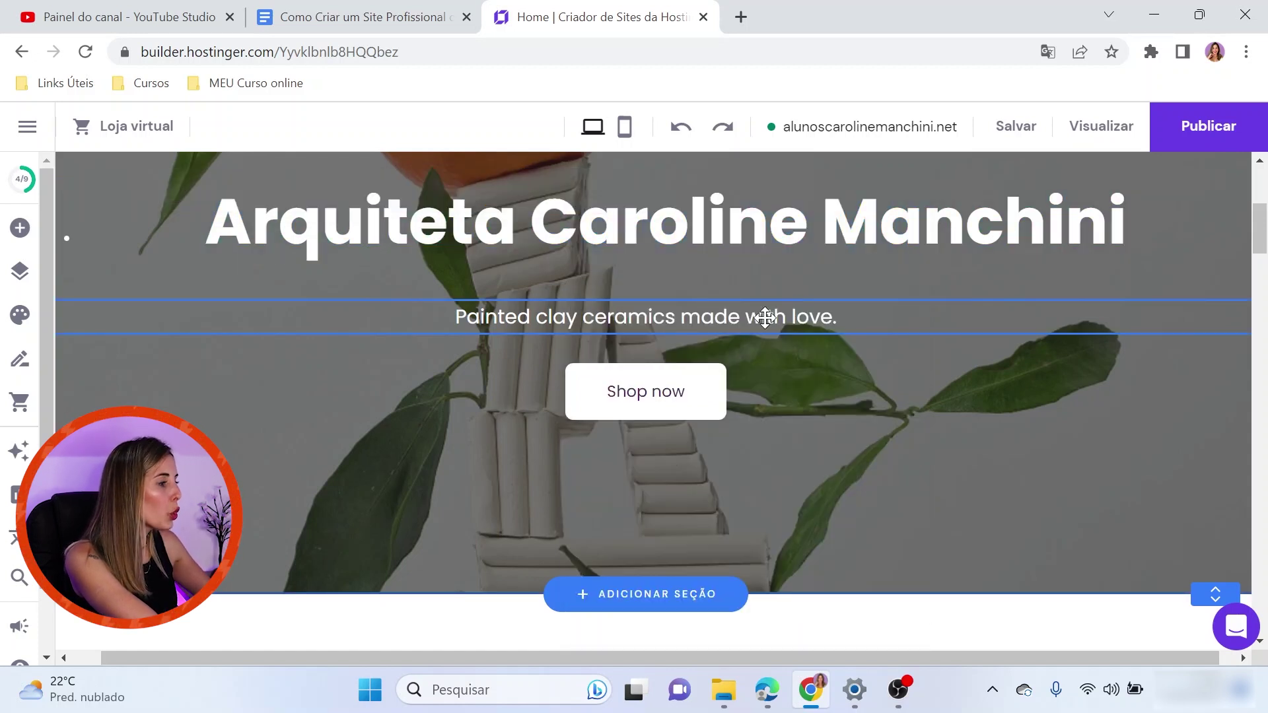
Select the Our bestsellers products section and duplicate it as a second product row
{"action": "left_click", "coordinate": [704, 391]}
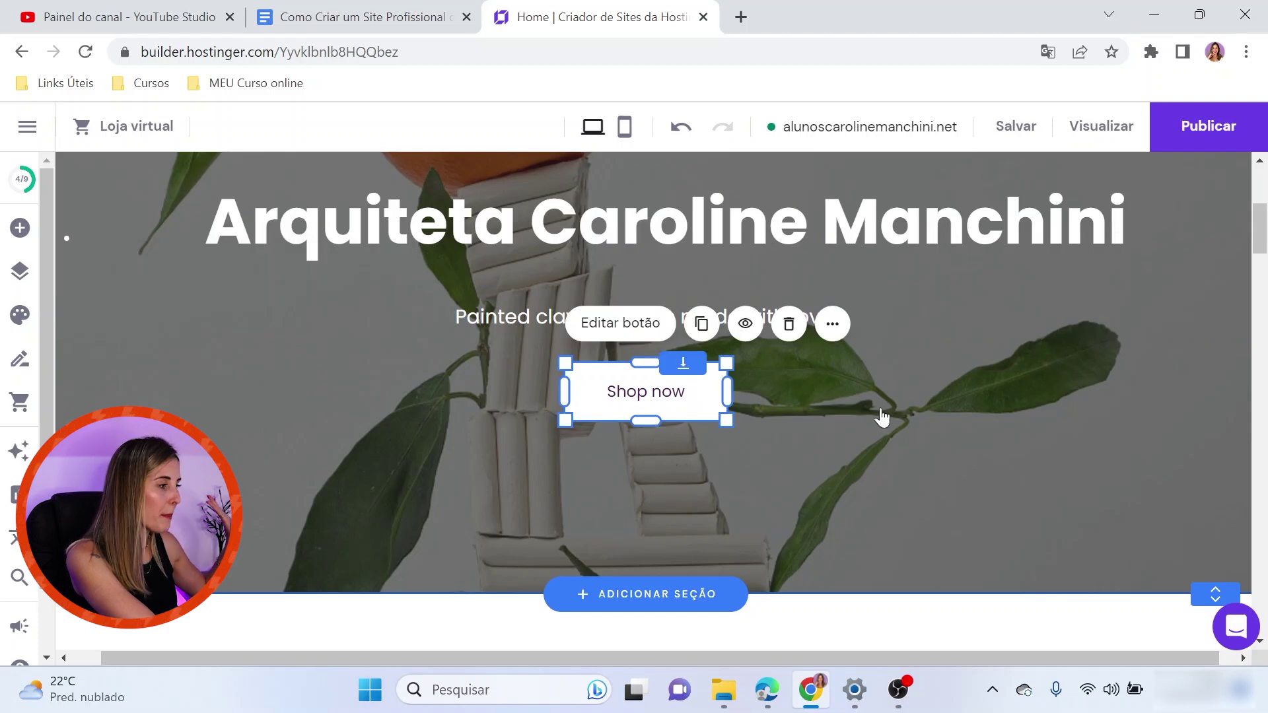
{"action": "scroll", "coordinate": [993, 373], "scroll_direction": "down", "scroll_amount": 5}
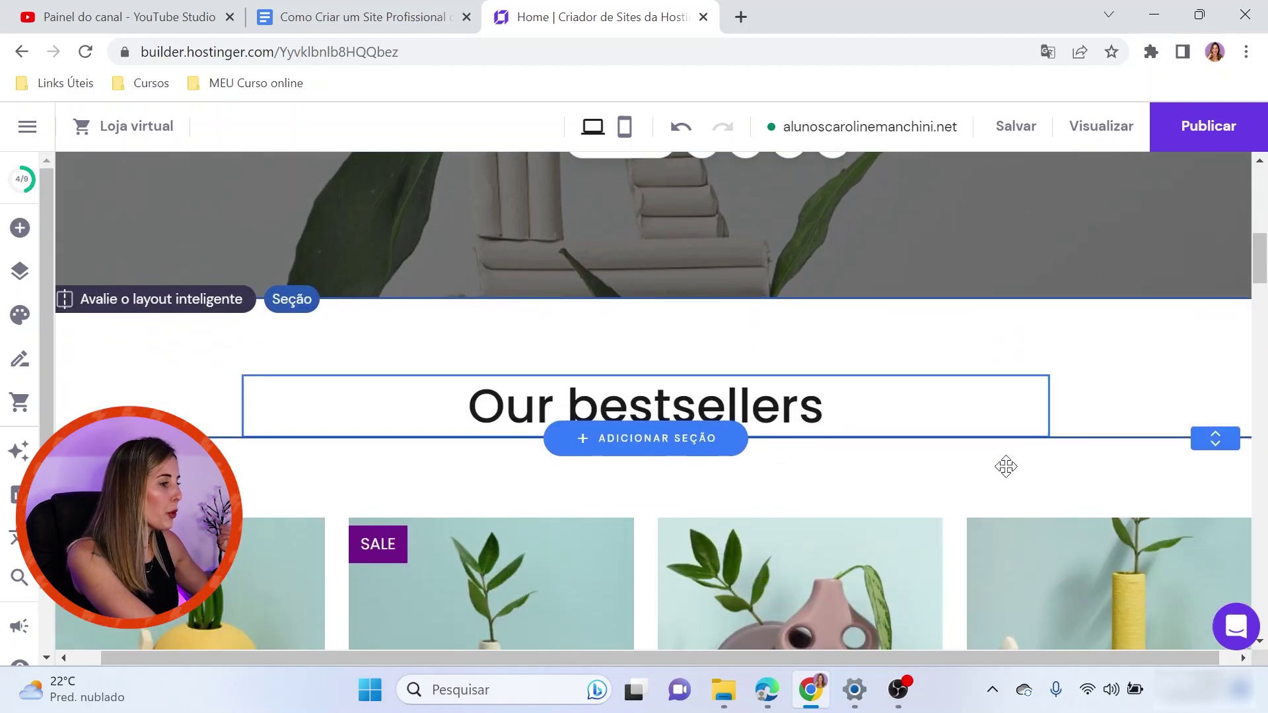
{"action": "scroll", "coordinate": [1016, 470], "scroll_direction": "down", "scroll_amount": 5}
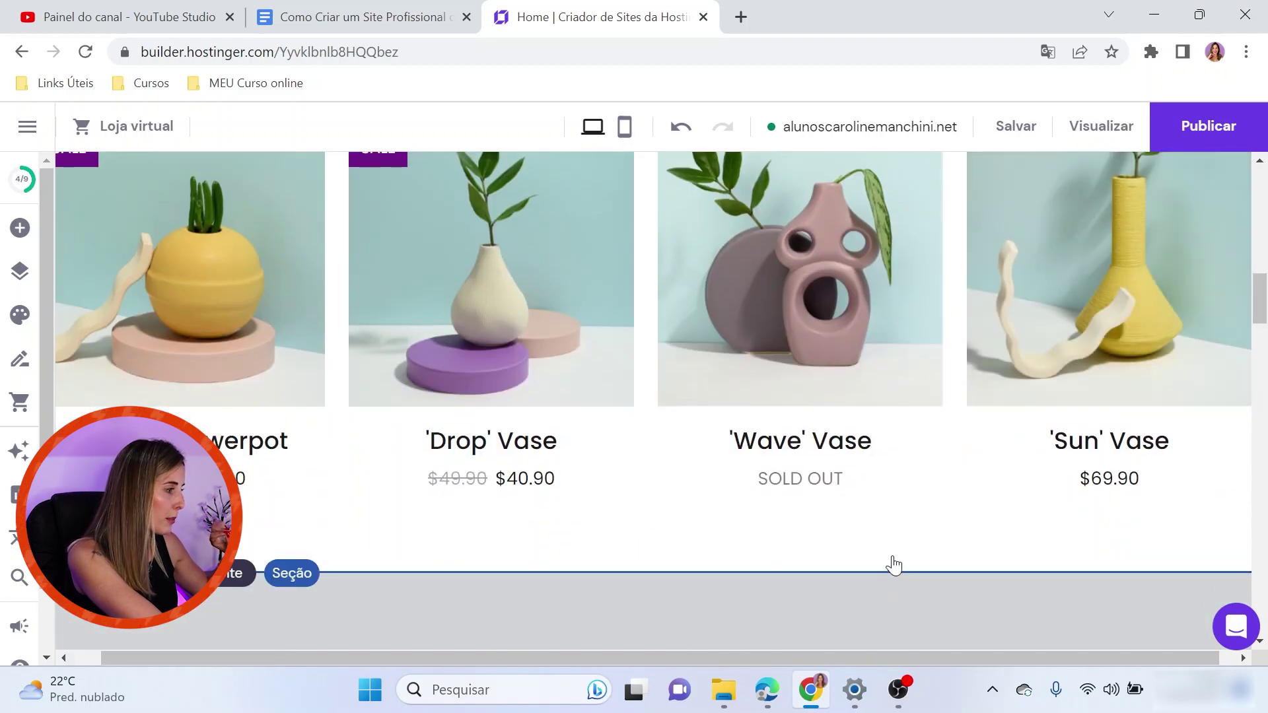
{"action": "scroll", "coordinate": [893, 565], "scroll_direction": "up", "scroll_amount": 3}
{"action": "left_click", "coordinate": [938, 270]}
{"action": "right_click", "coordinate": [938, 268]}
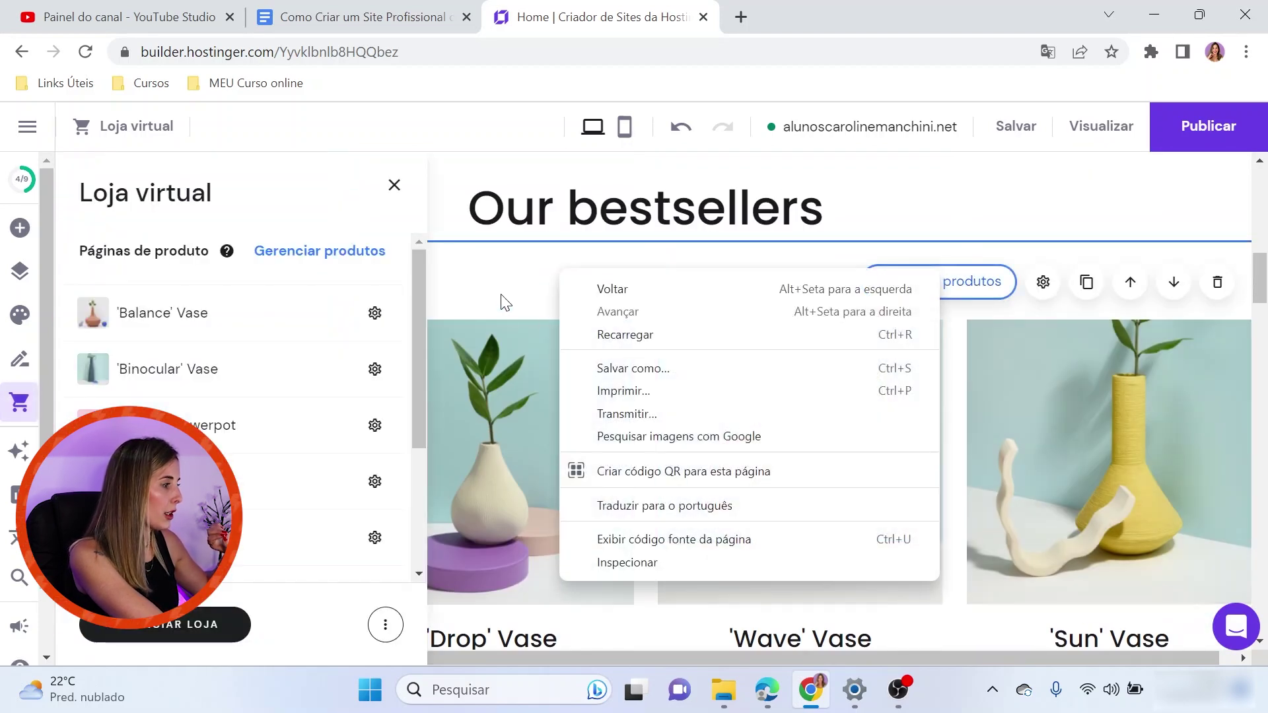
{"action": "left_click", "coordinate": [505, 302]}
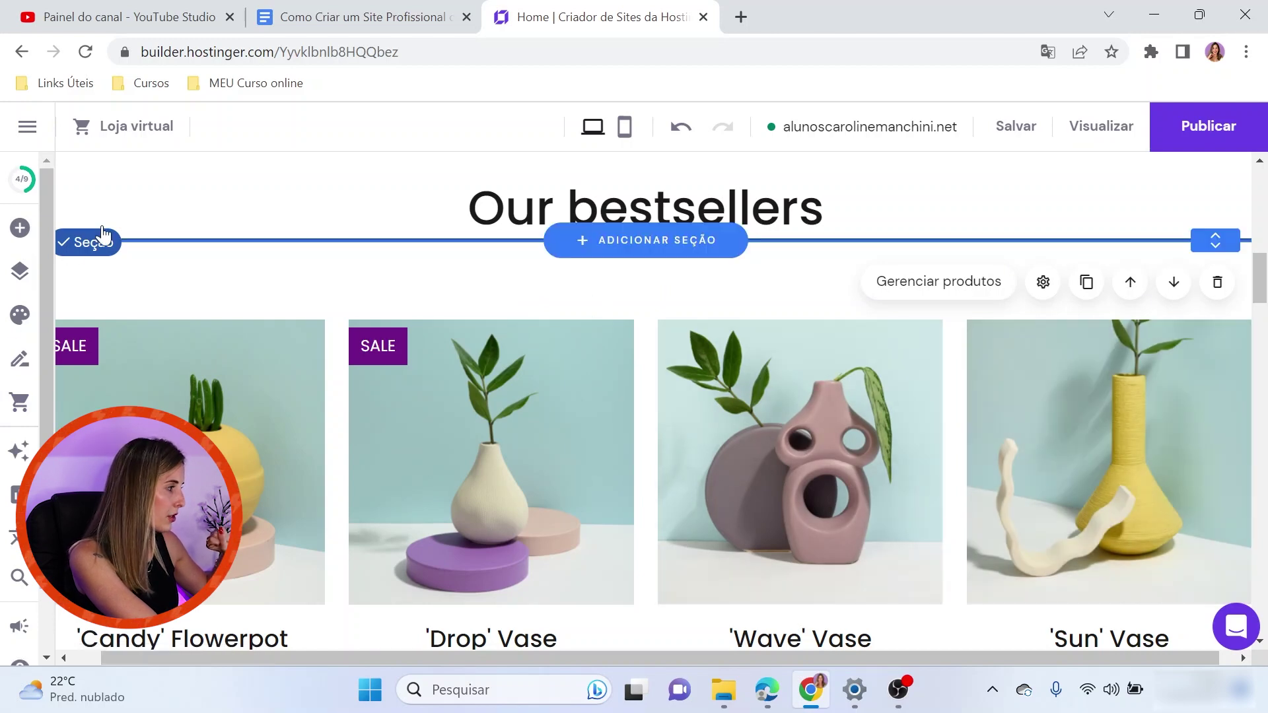
{"action": "left_click", "coordinate": [1087, 284]}
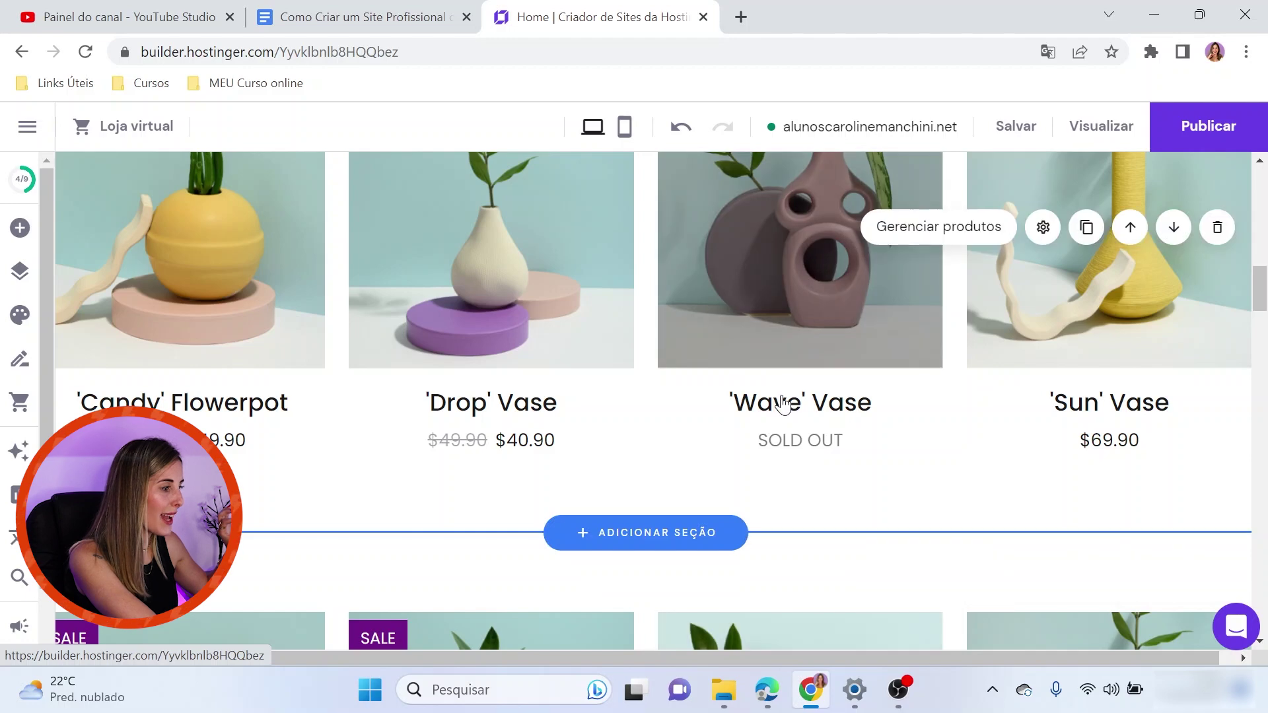
View the Balance Vase options in Loja virtual, close the panel, and move the products section down one place
{"action": "scroll", "coordinate": [925, 416], "scroll_direction": "up", "scroll_amount": 3}
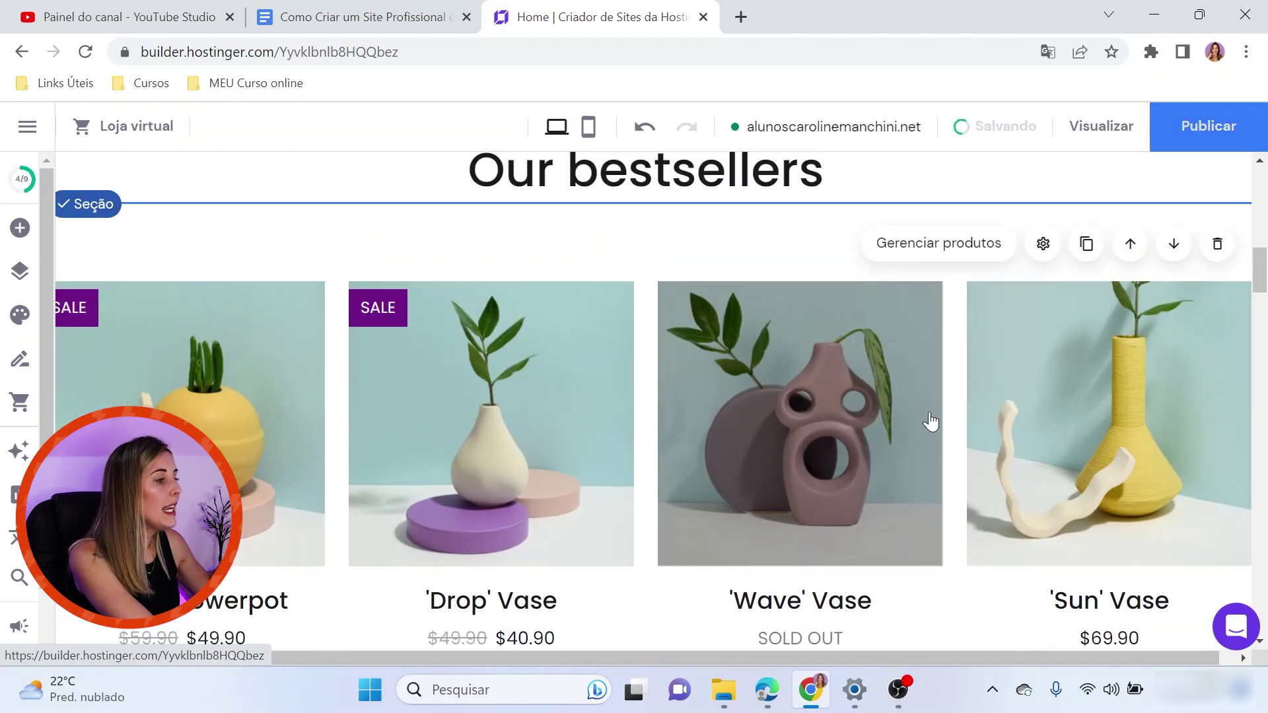
{"action": "left_click", "coordinate": [901, 255]}
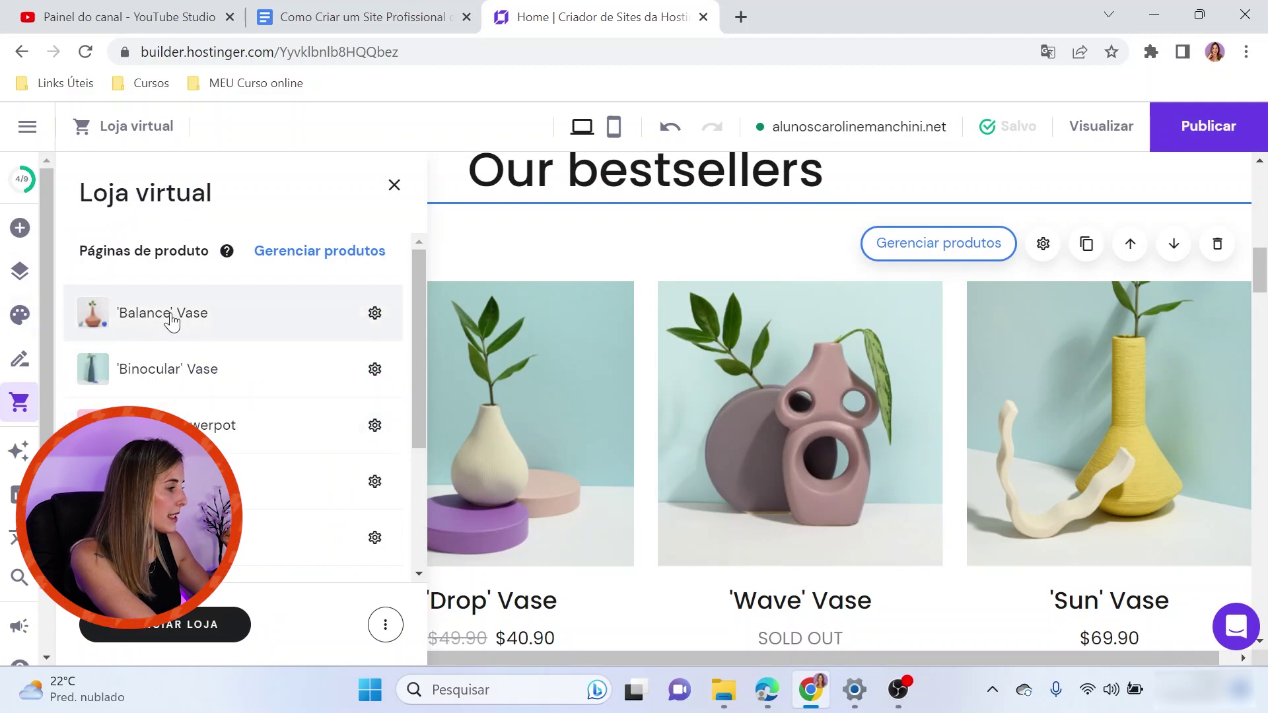
{"action": "left_click", "coordinate": [374, 314]}
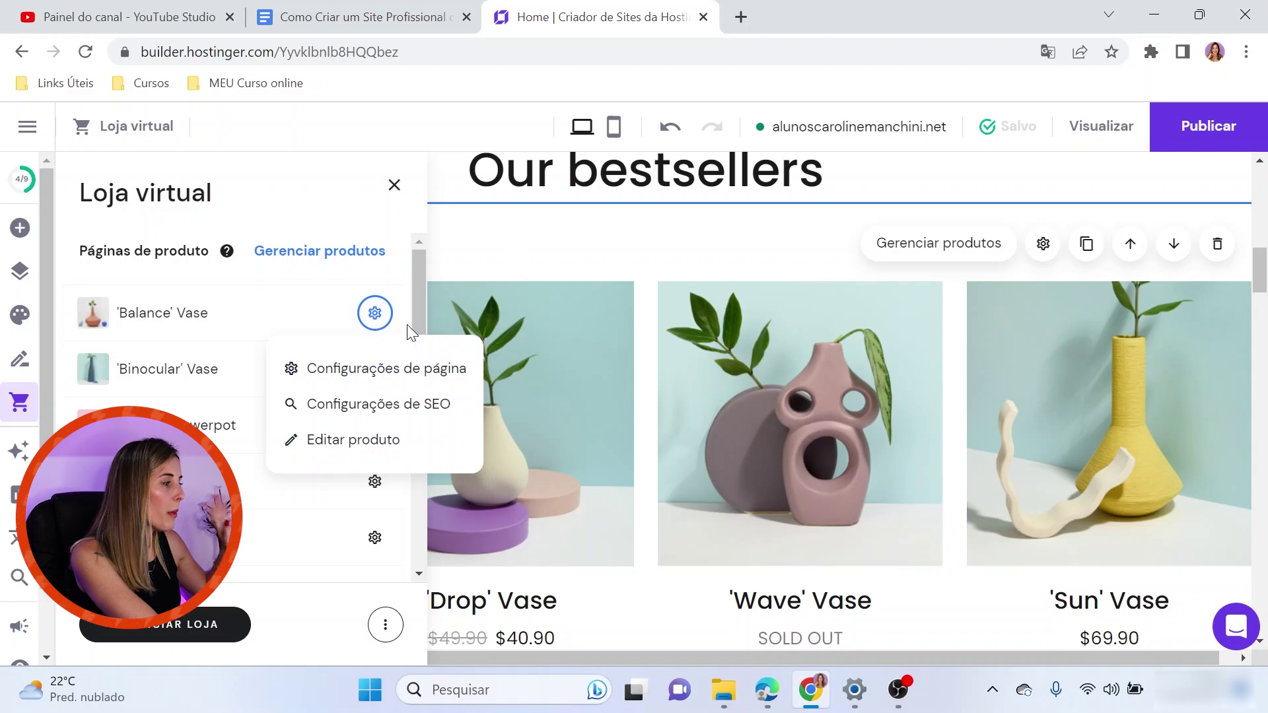
{"action": "left_click", "coordinate": [394, 186]}
{"action": "mouse_move", "coordinate": [1260, 271]}
{"action": "left_mouse_down"}
{"action": "mouse_move", "coordinate": [1264, 215]}
{"action": "mouse_move", "coordinate": [1262, 271]}
{"action": "left_mouse_up"}
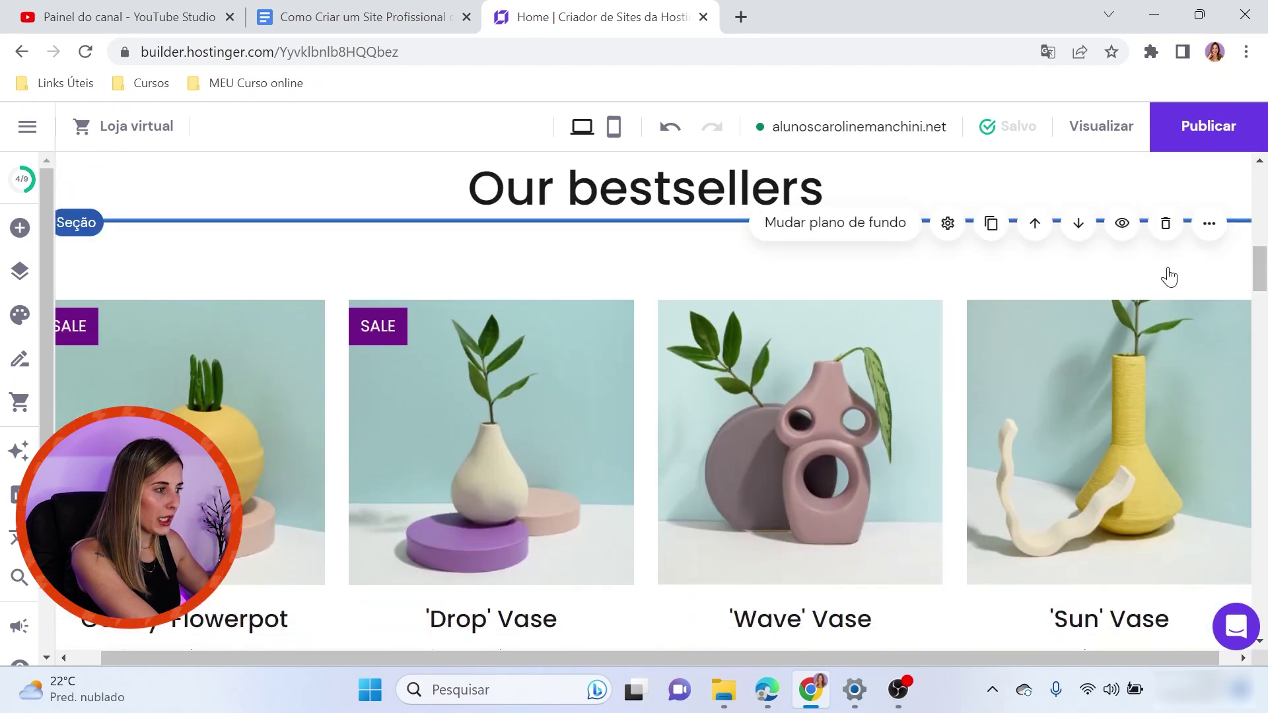
{"action": "left_click", "coordinate": [1173, 263]}
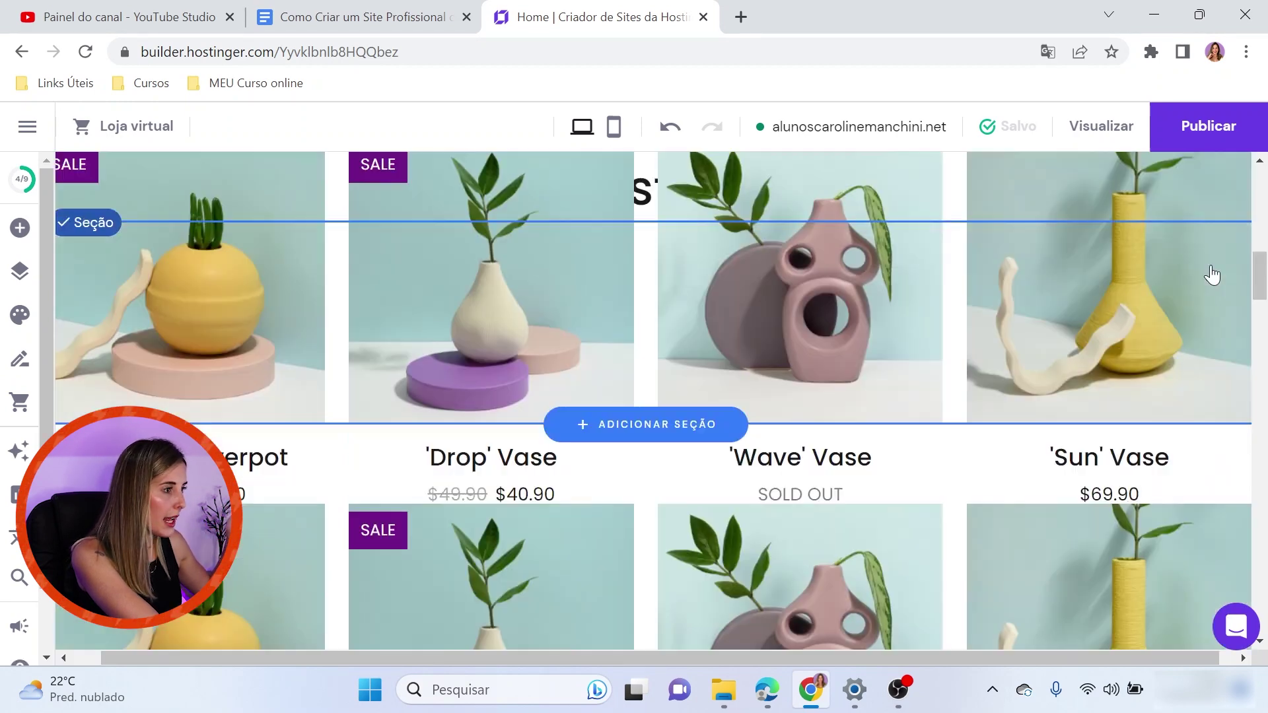